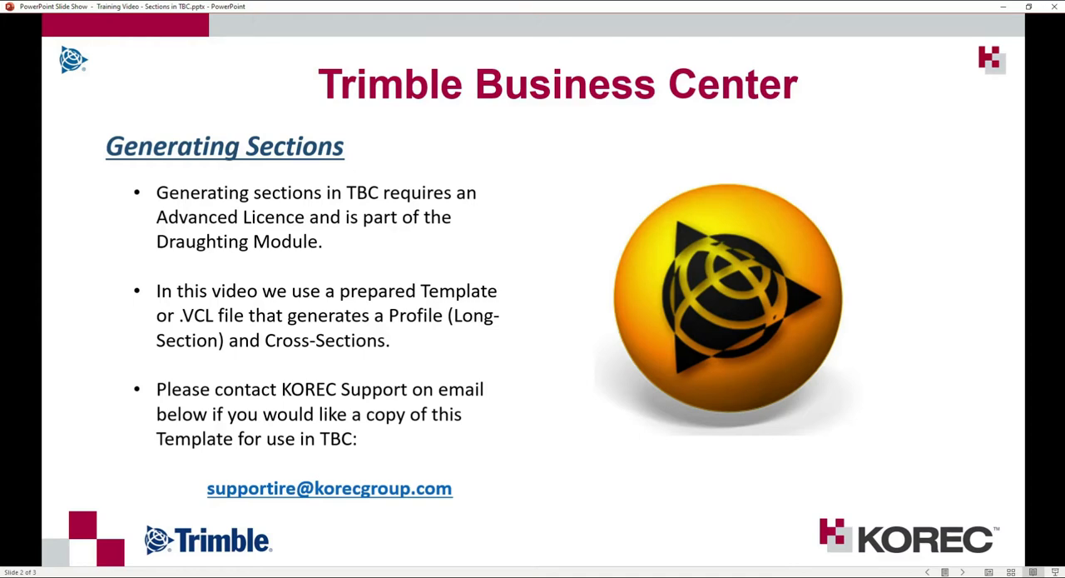
Minimize the slideshow, pick the KOREC file on the desktop and launch Trimble Business Center
click(1002, 7)
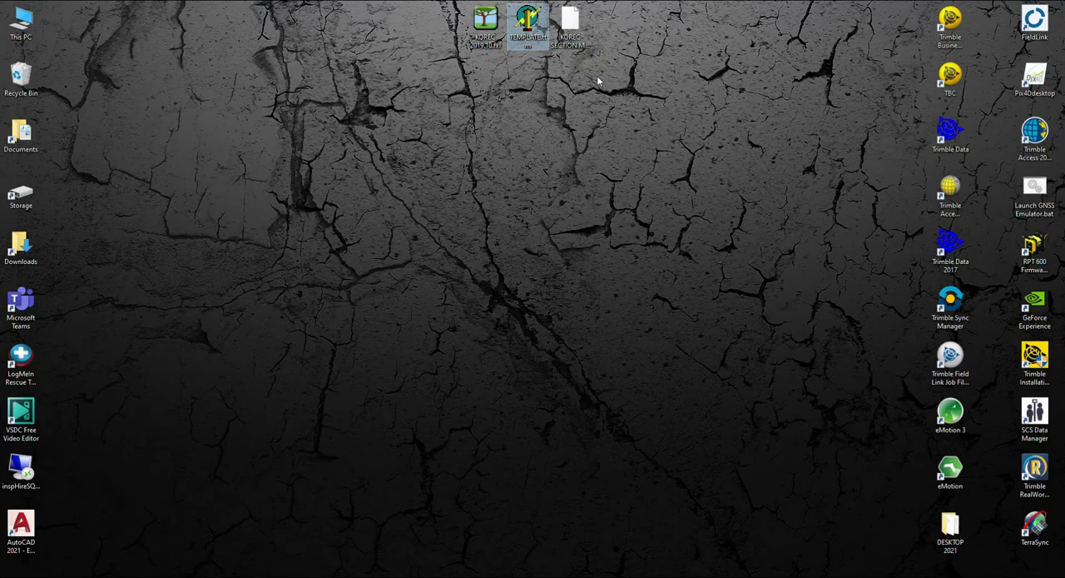
click(485, 29)
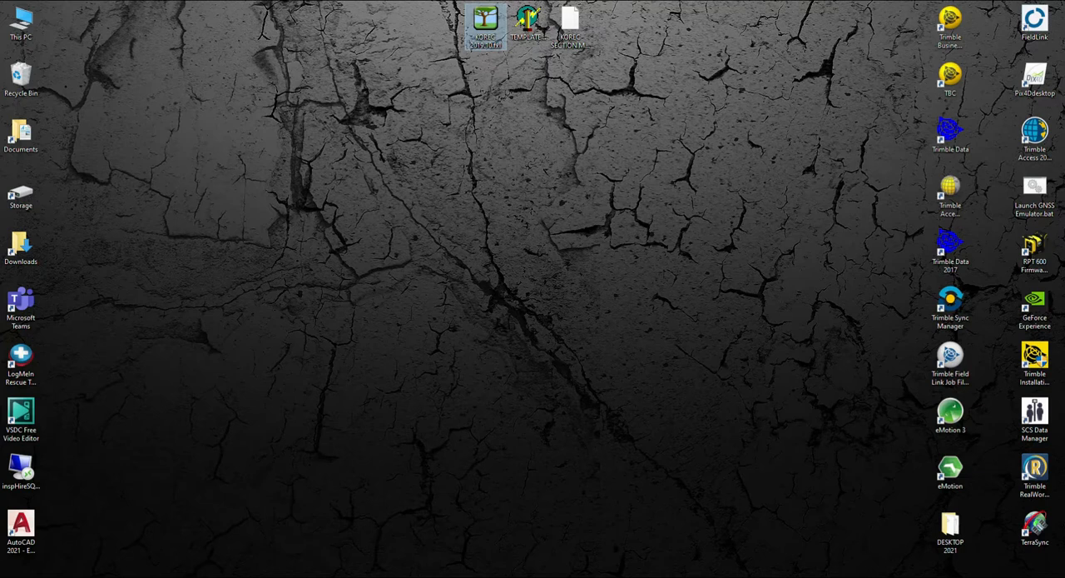
click(582, 125)
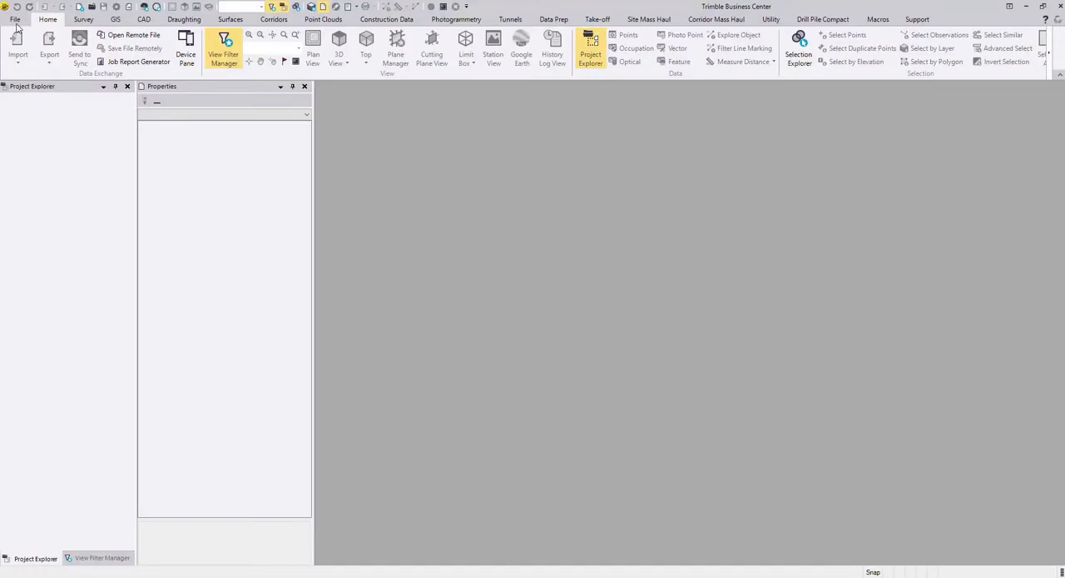
Create a new project from the Blank Template via File > New
click(15, 19)
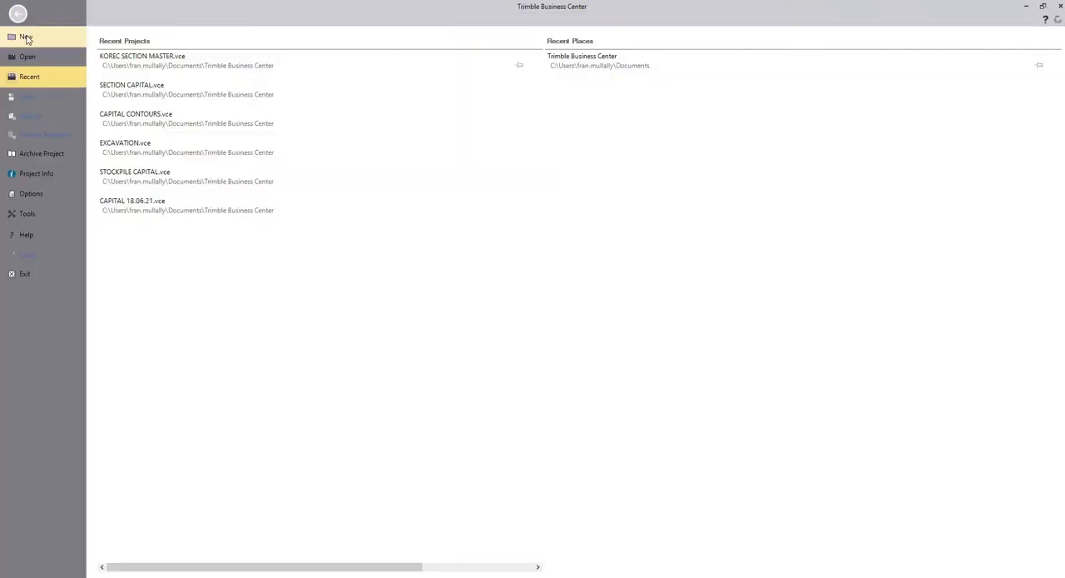
click(25, 36)
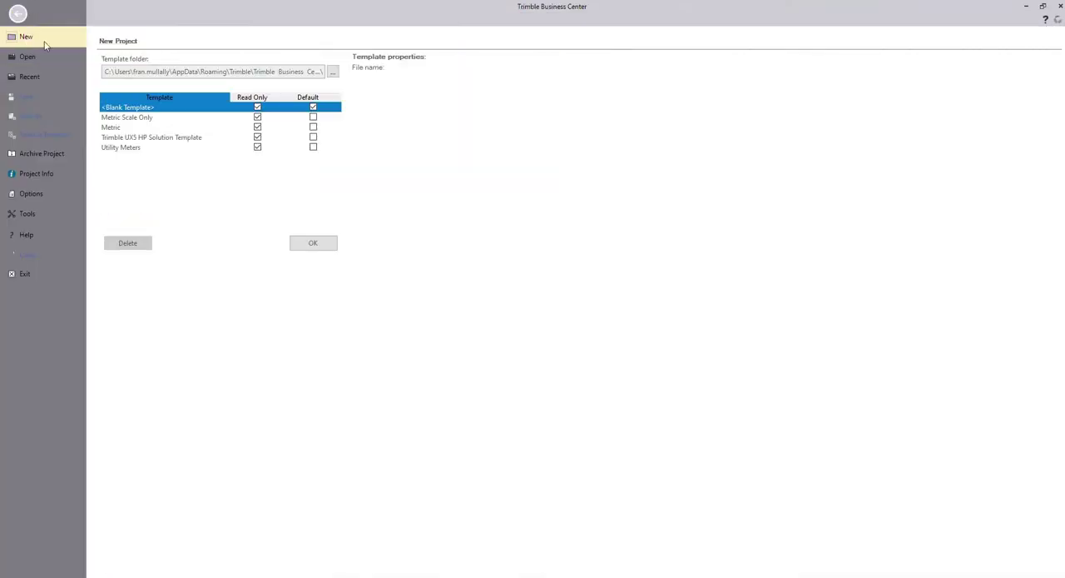
click(313, 243)
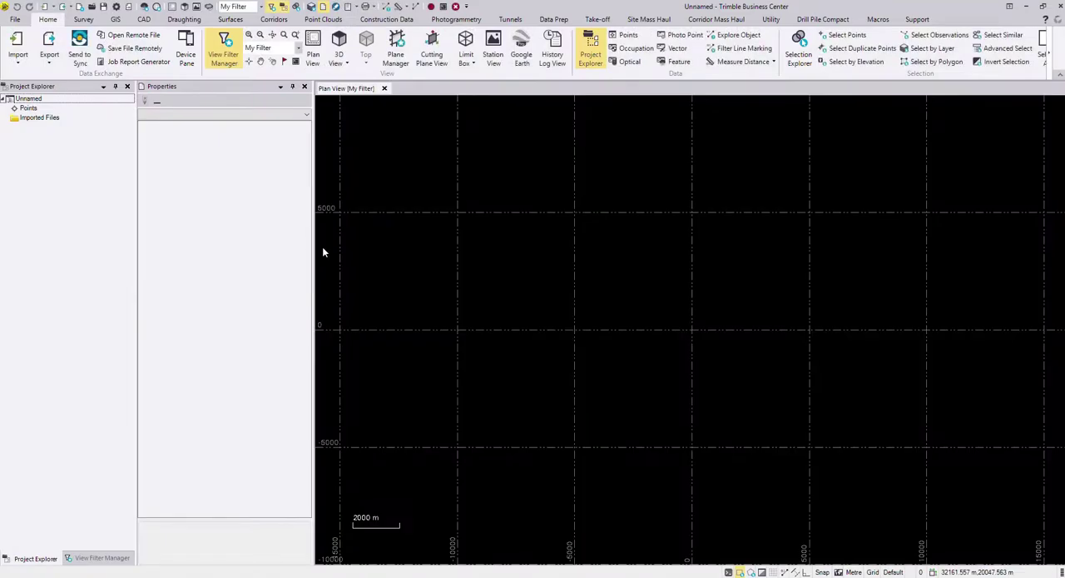
click(1043, 6)
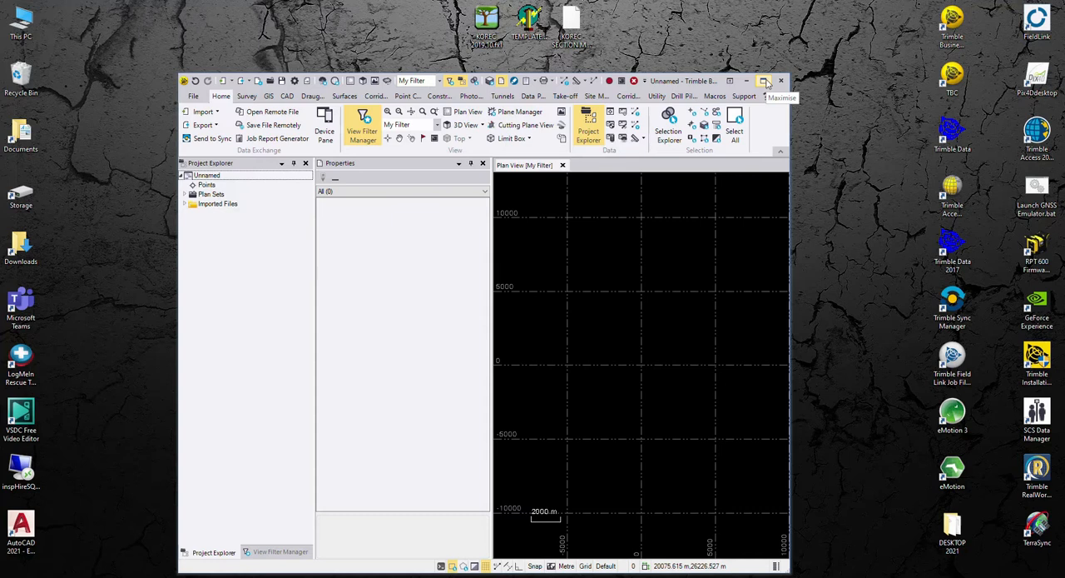
Expand Plan Sets > KOREC SECTION and view its LONG SECTION and CROSS SECTION sheet set properties
click(190, 194)
click(764, 81)
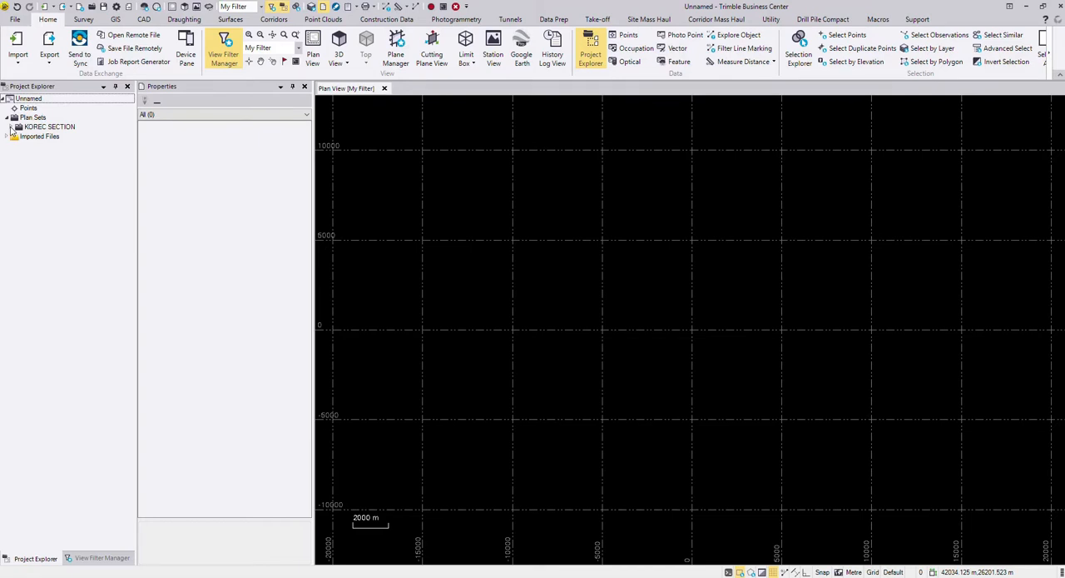
click(12, 127)
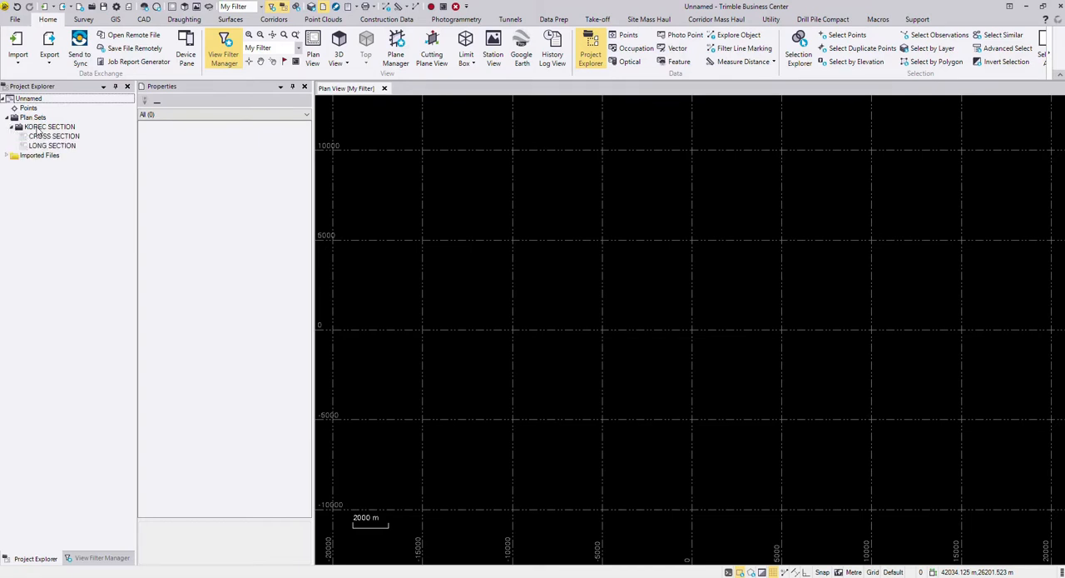
click(51, 127)
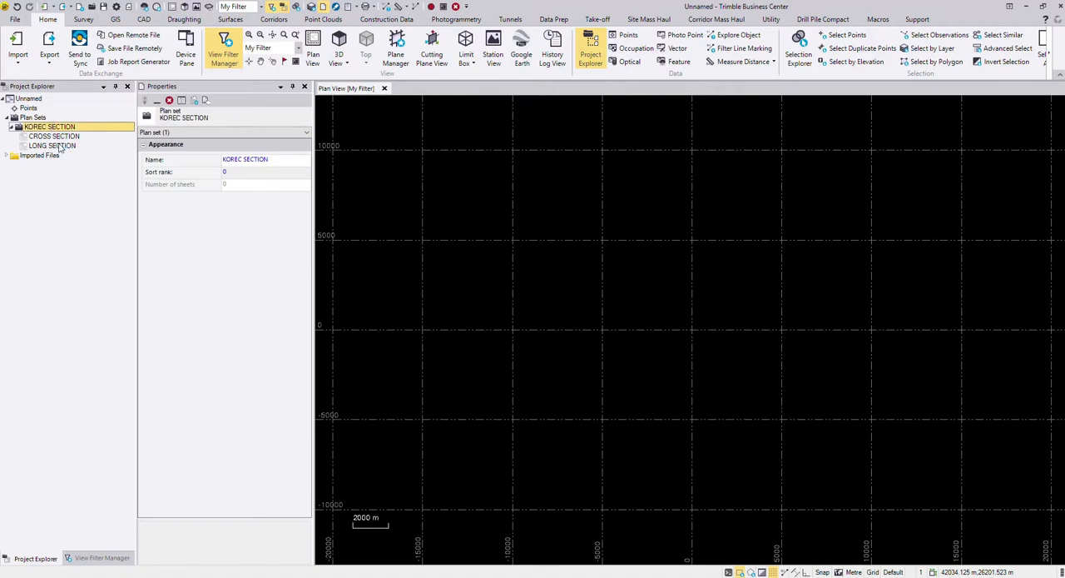
click(55, 136)
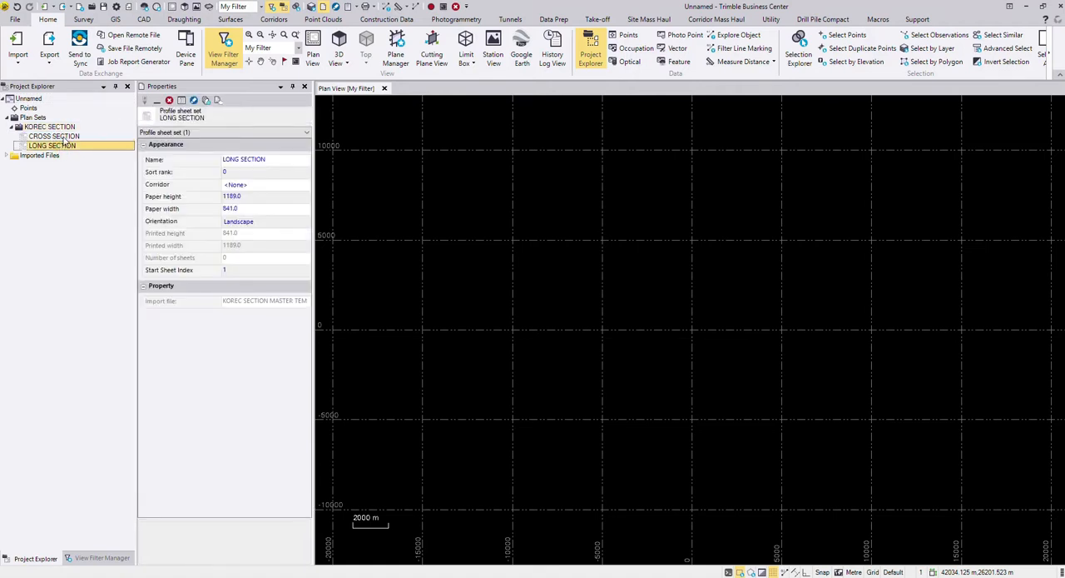
click(54, 136)
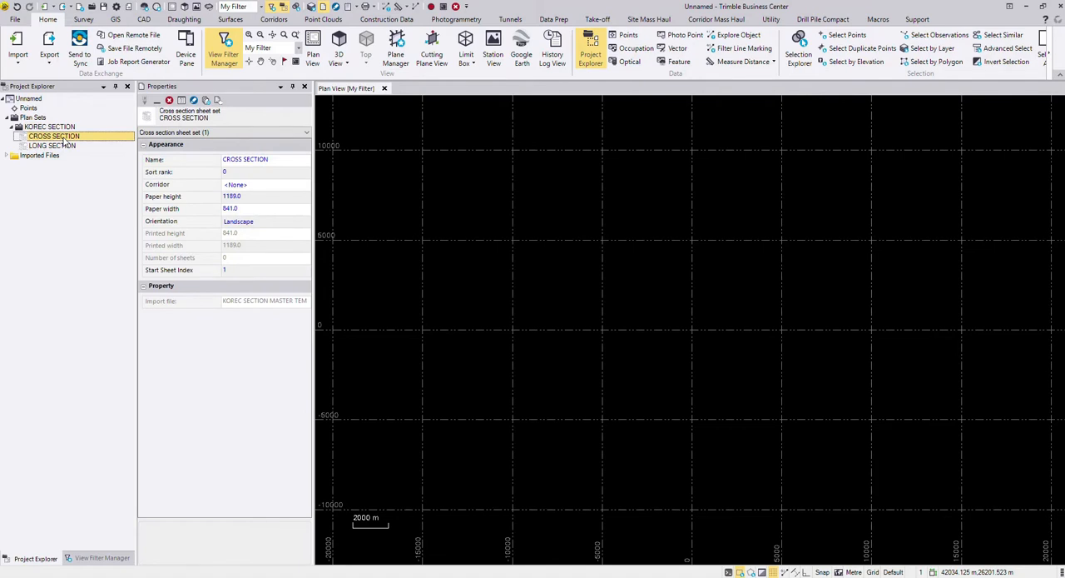
Drag the surface file from the desktop into the Plan View to import it
click(53, 146)
click(49, 127)
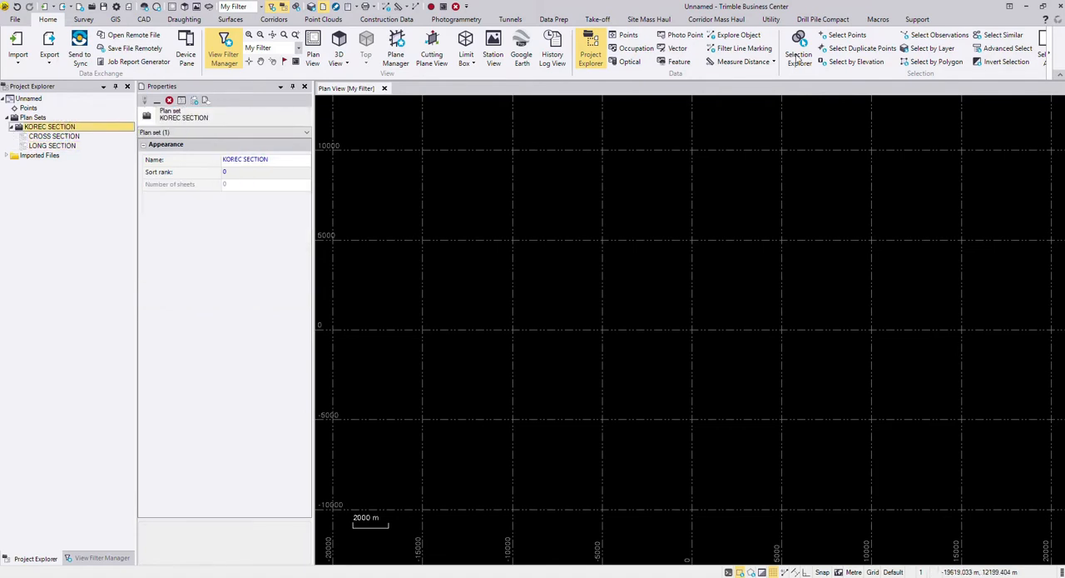
click(1044, 6)
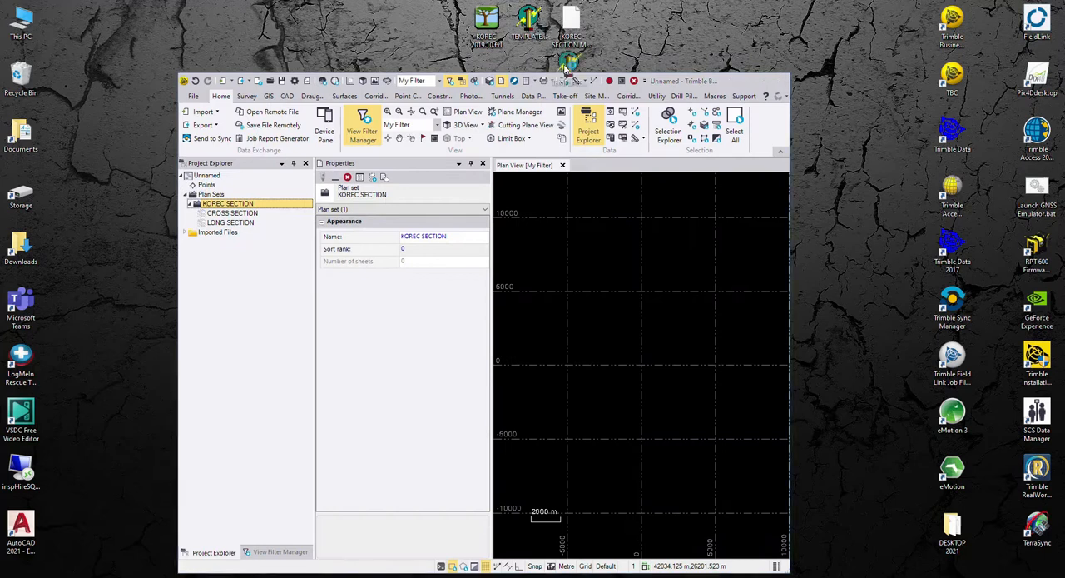
drag(571, 66, 657, 262)
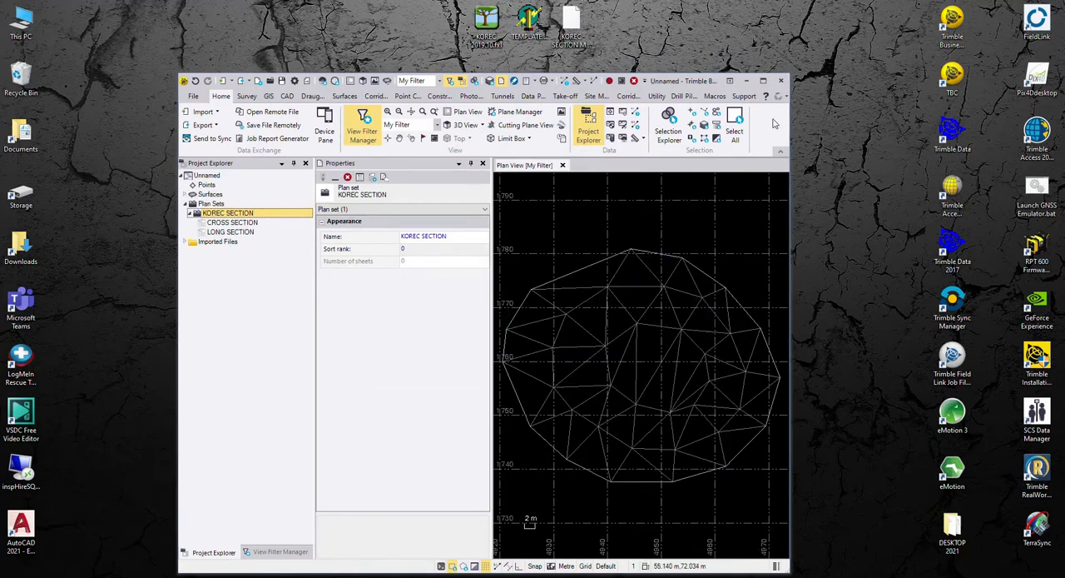
click(764, 81)
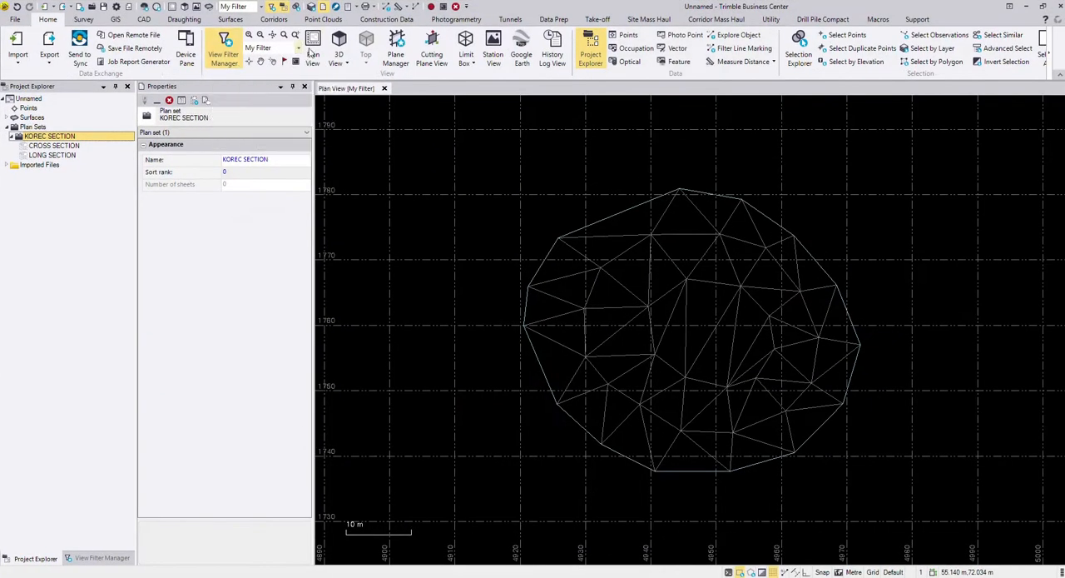
Inspect the imported surface shaded by elevation in 3D View, then return to Plan View
click(338, 42)
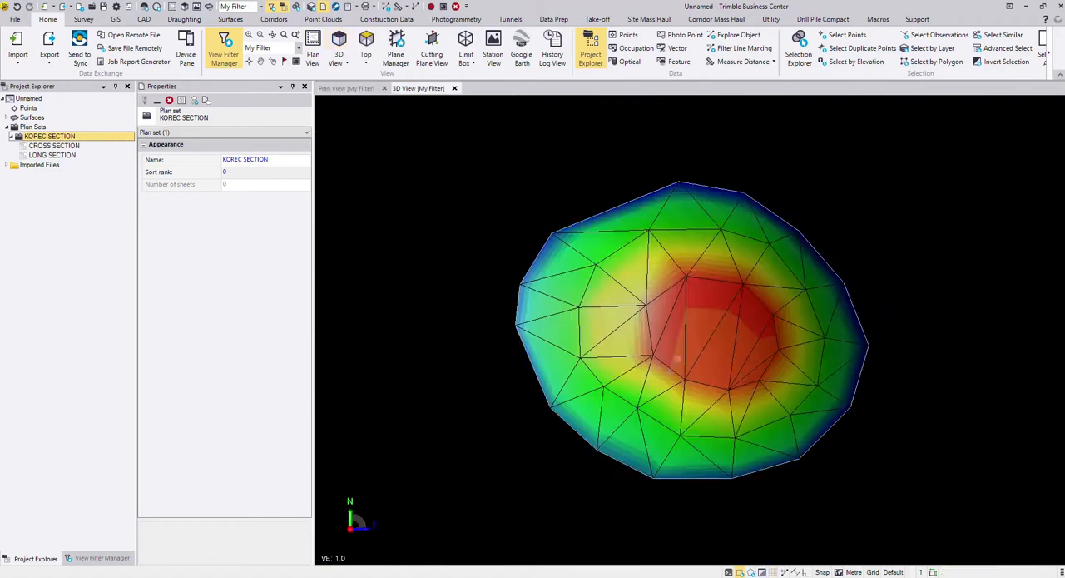
middle_drag(670, 372, 674, 300)
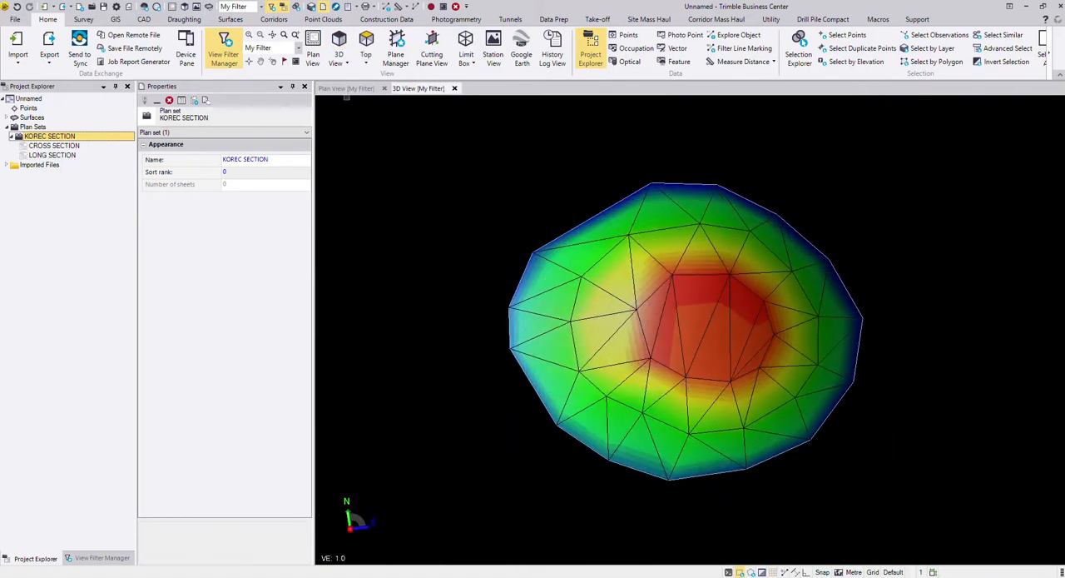
click(347, 88)
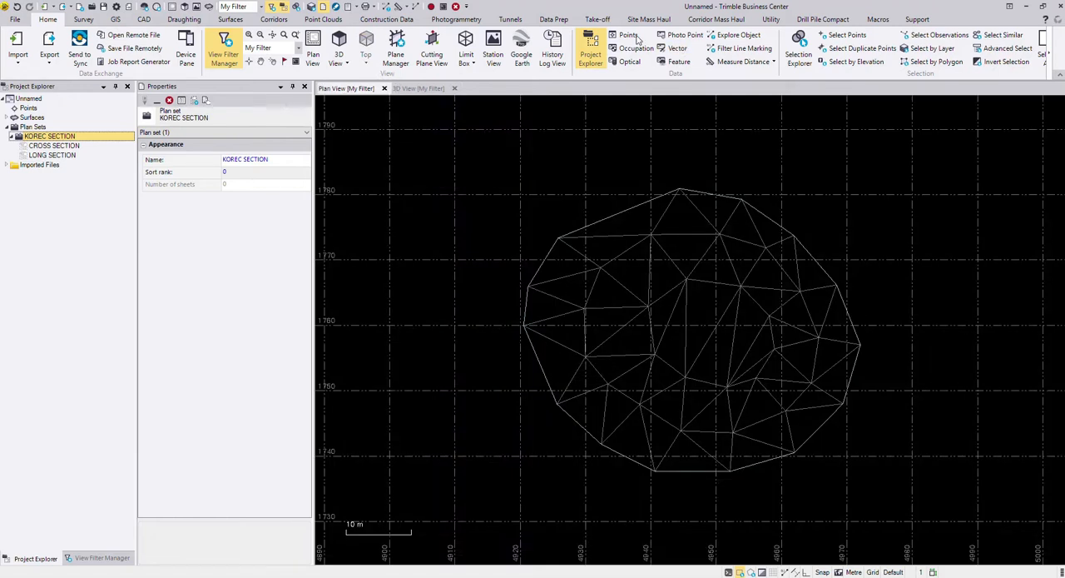
click(231, 19)
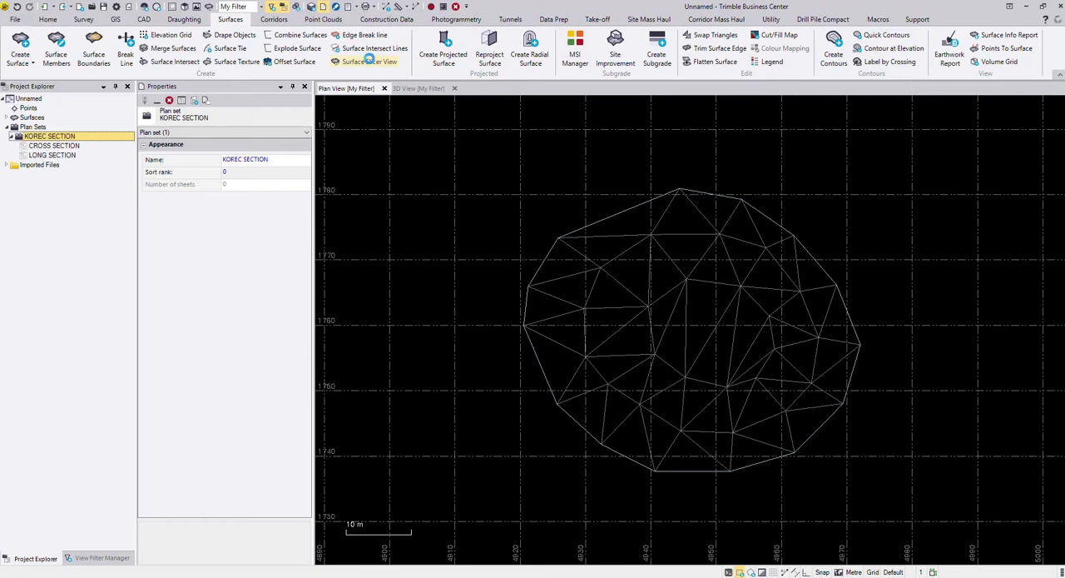
click(370, 63)
click(582, 154)
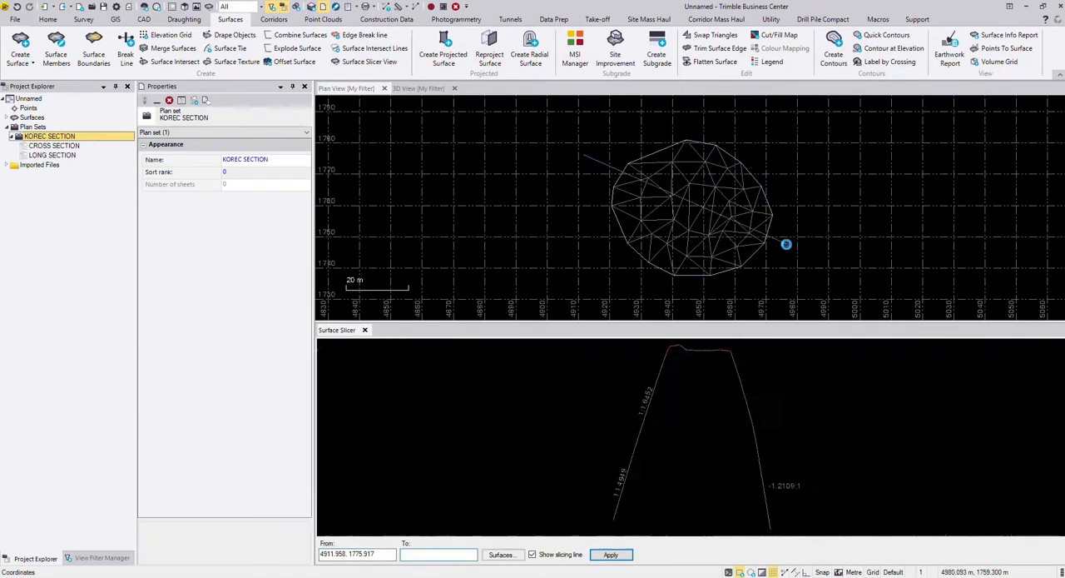
click(751, 293)
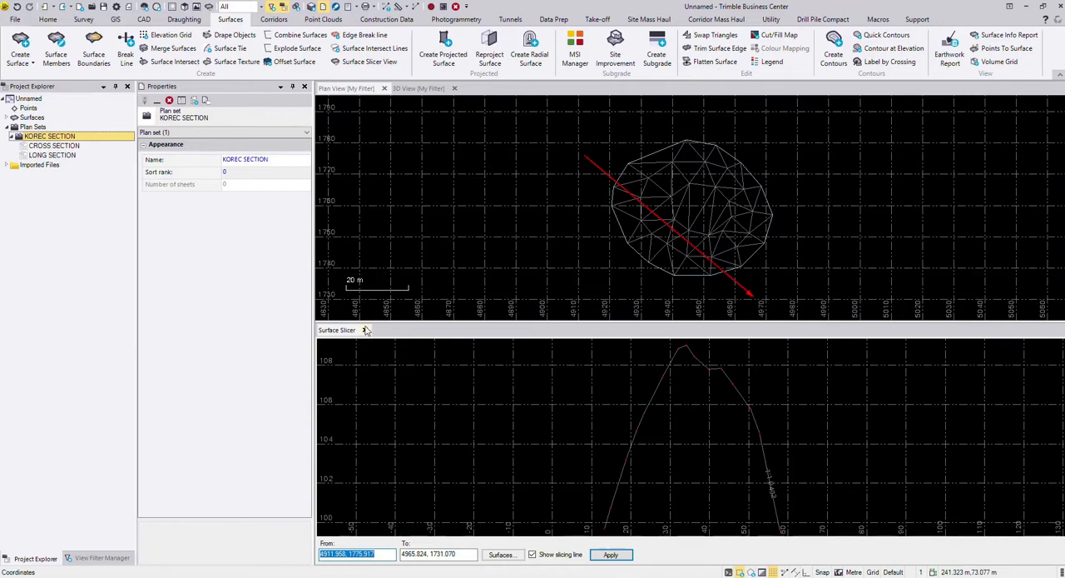
click(364, 330)
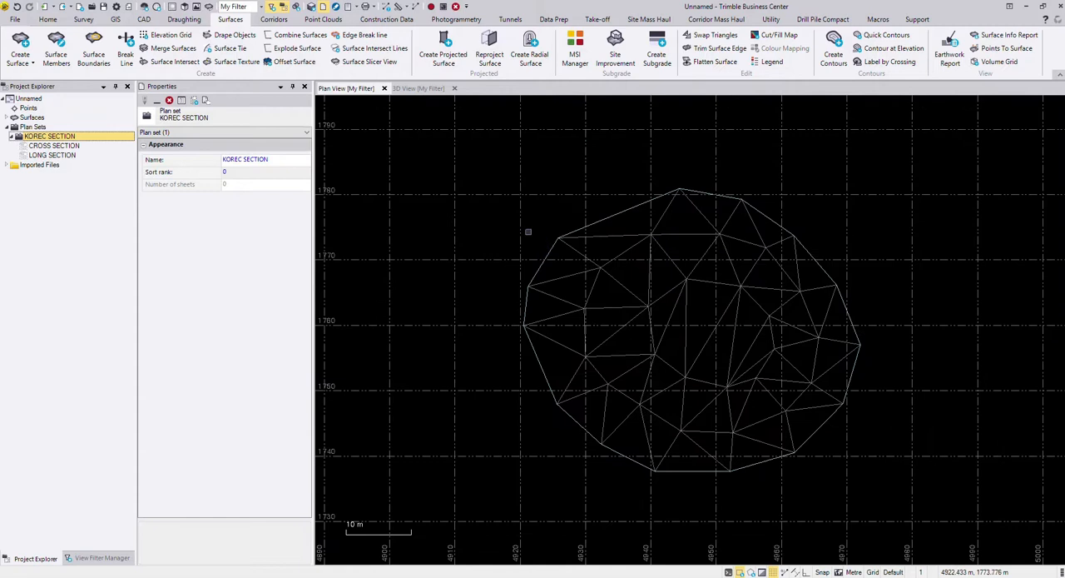
middle_drag(547, 235, 509, 209)
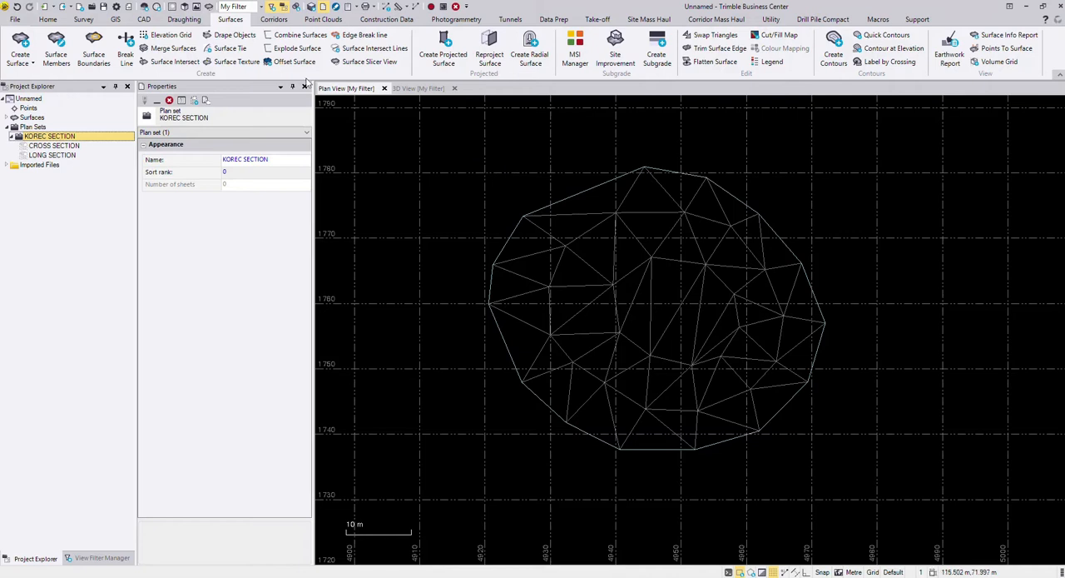
Create line string SECTION snapped from the upper-left to the lower-right surface vertex
click(145, 19)
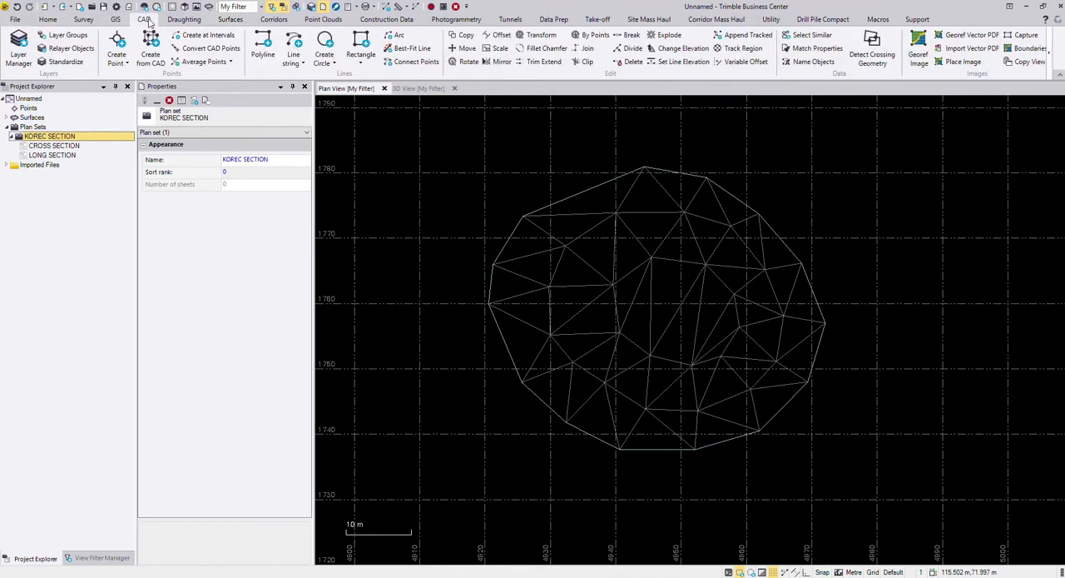
click(293, 50)
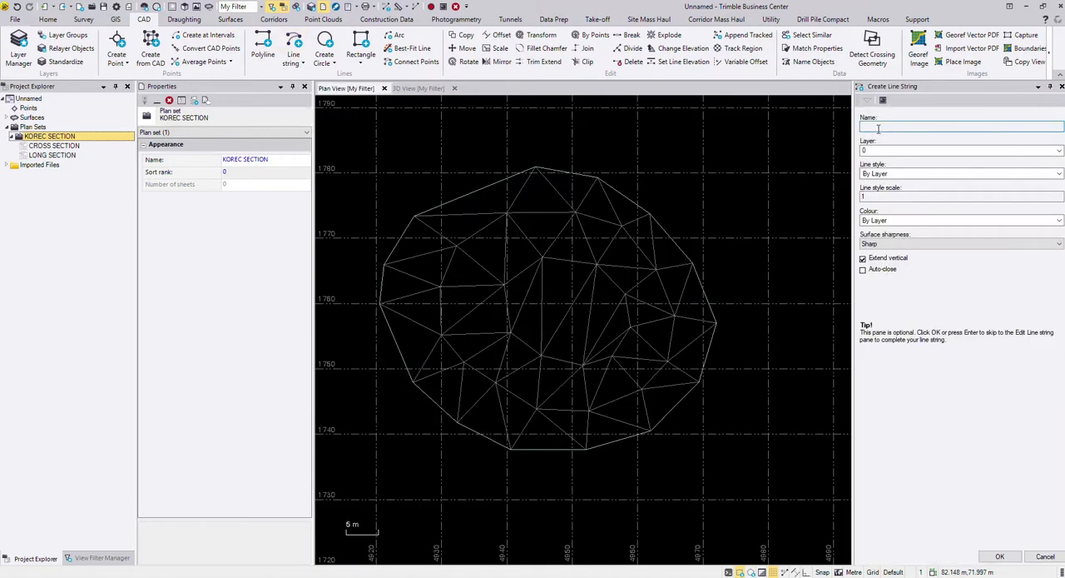
text(SE)
text(TION)
click(1001, 556)
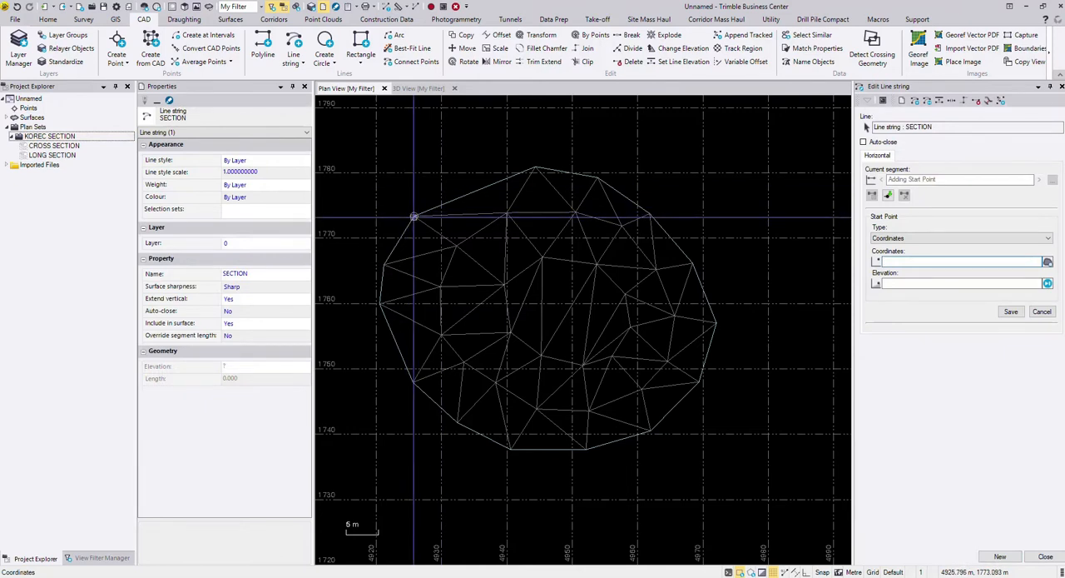
click(413, 217)
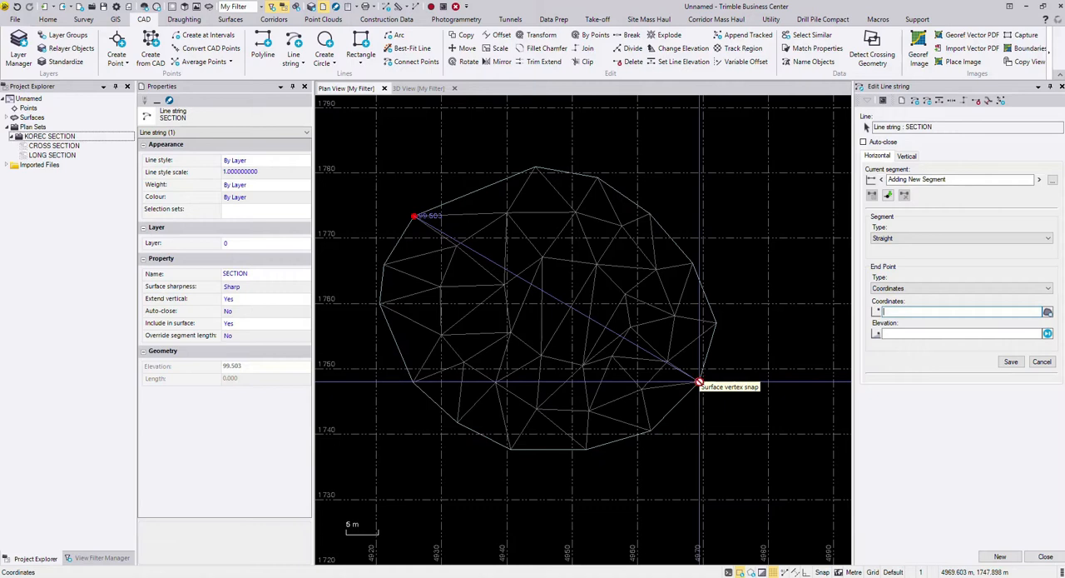
click(699, 383)
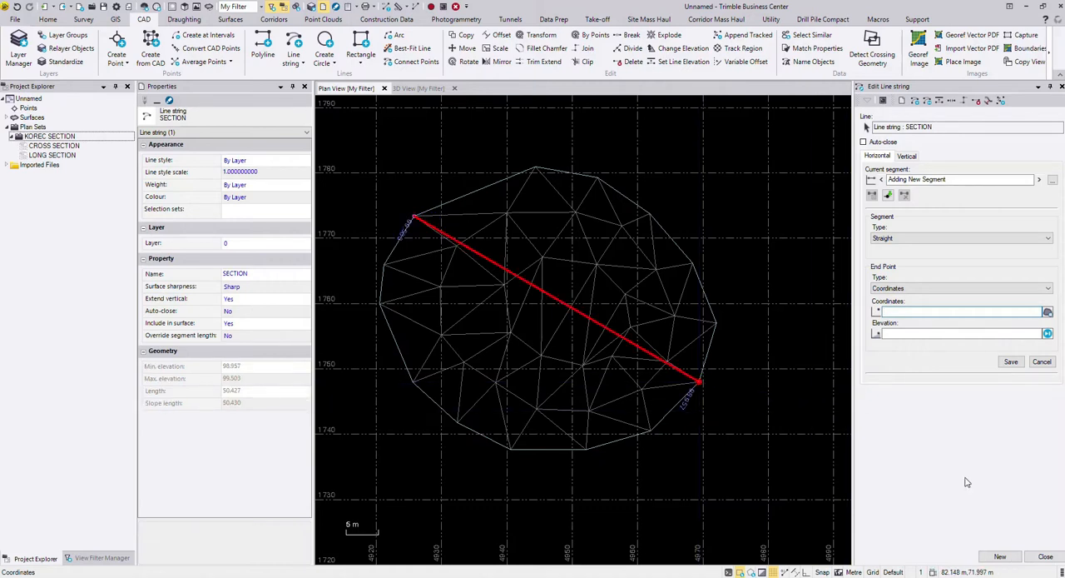
click(1046, 555)
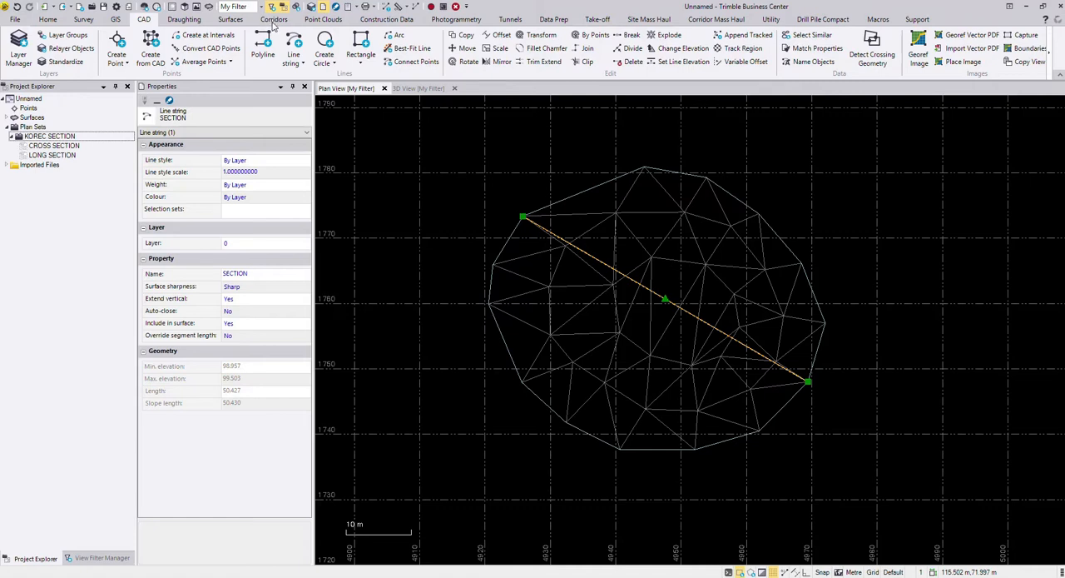
Create alignment SECTION using the existing SECTION line string
click(274, 19)
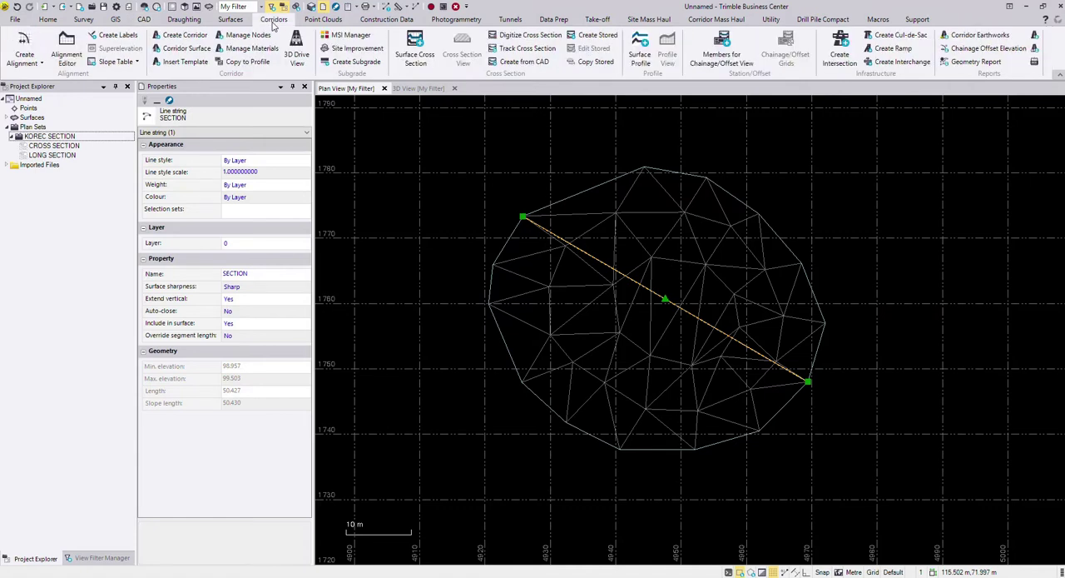
click(25, 46)
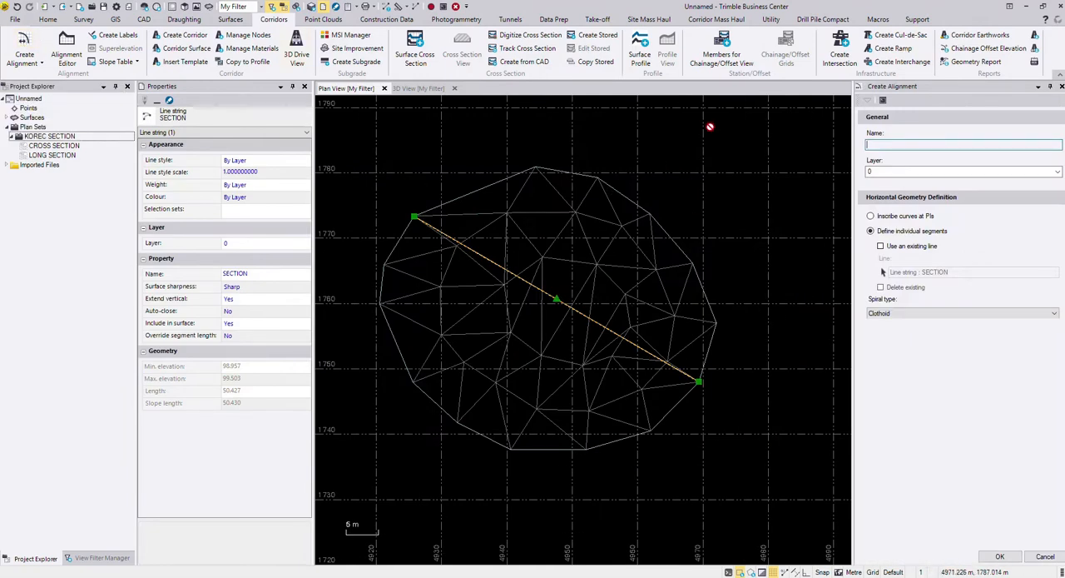
text(SECTION)
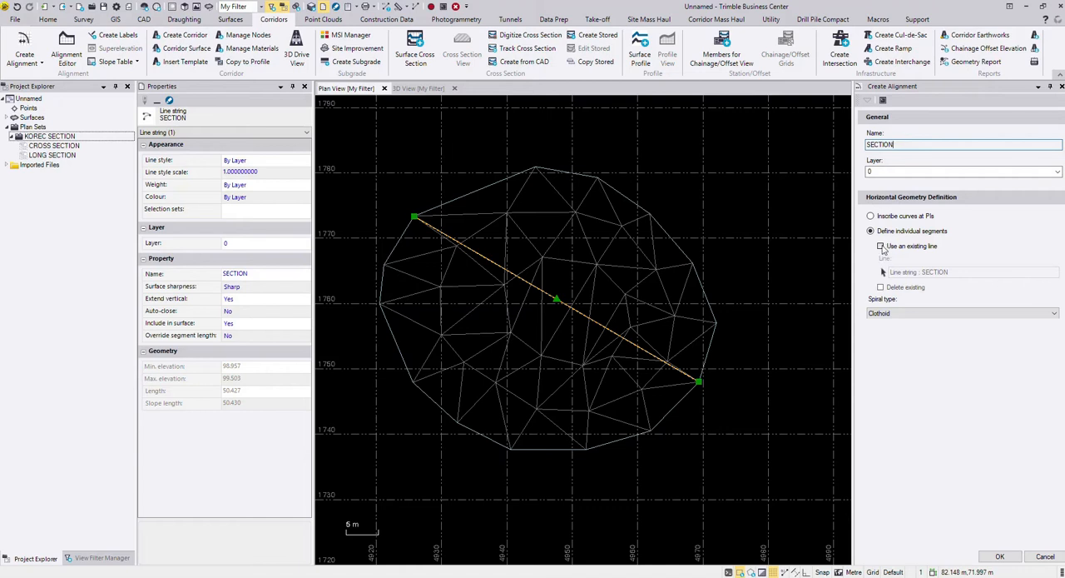
click(880, 246)
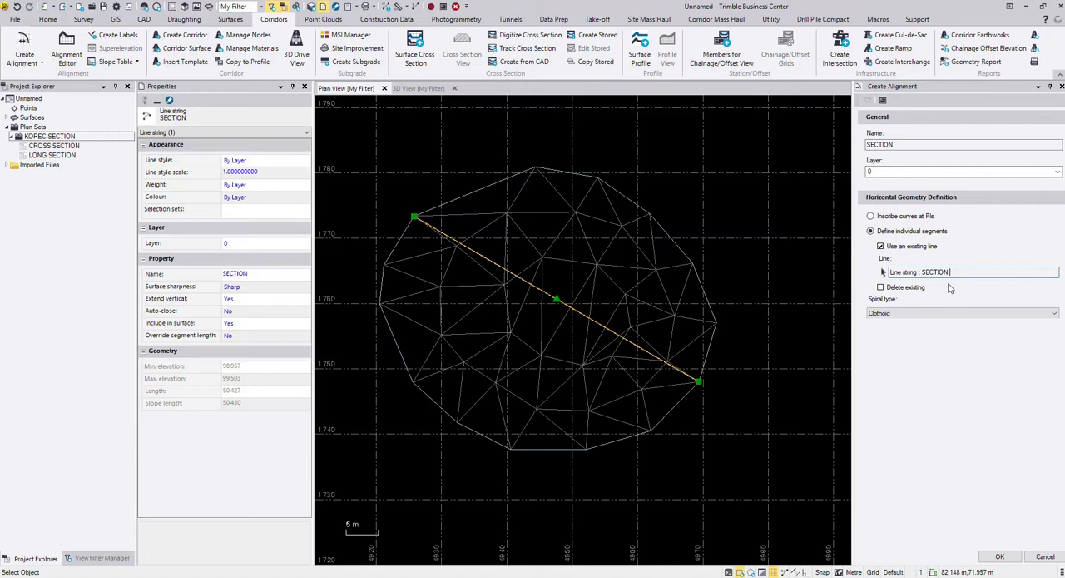
click(1001, 556)
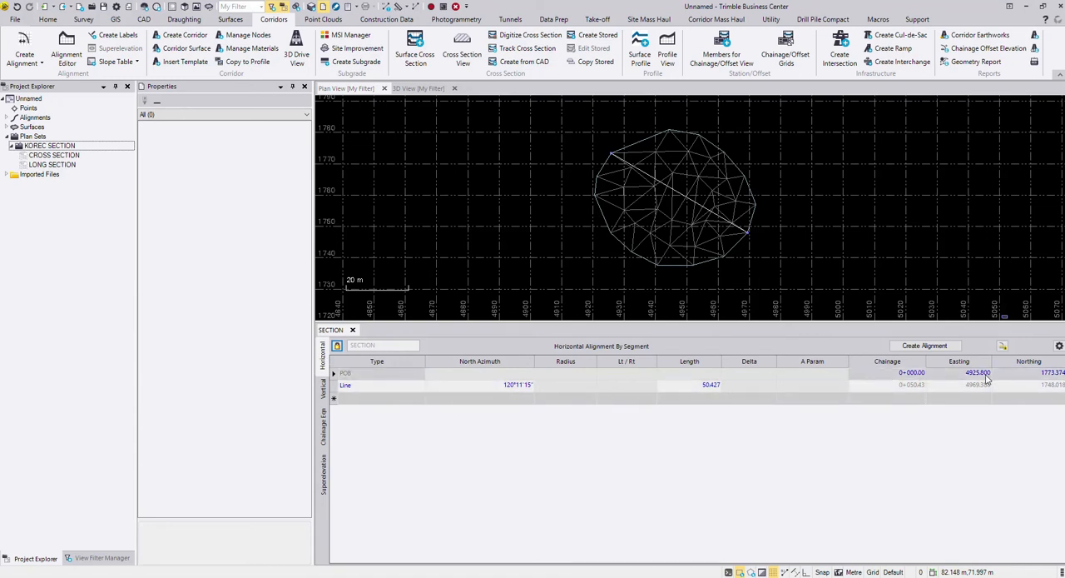
Review the alignment's 50.427 m line segment and vertical geometry, then close the table
click(929, 386)
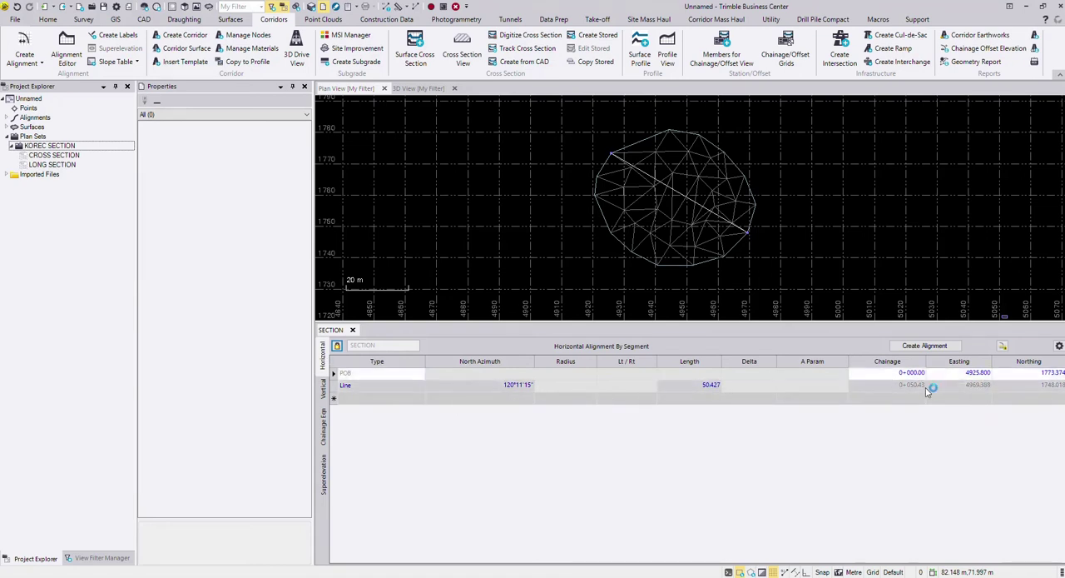
click(324, 389)
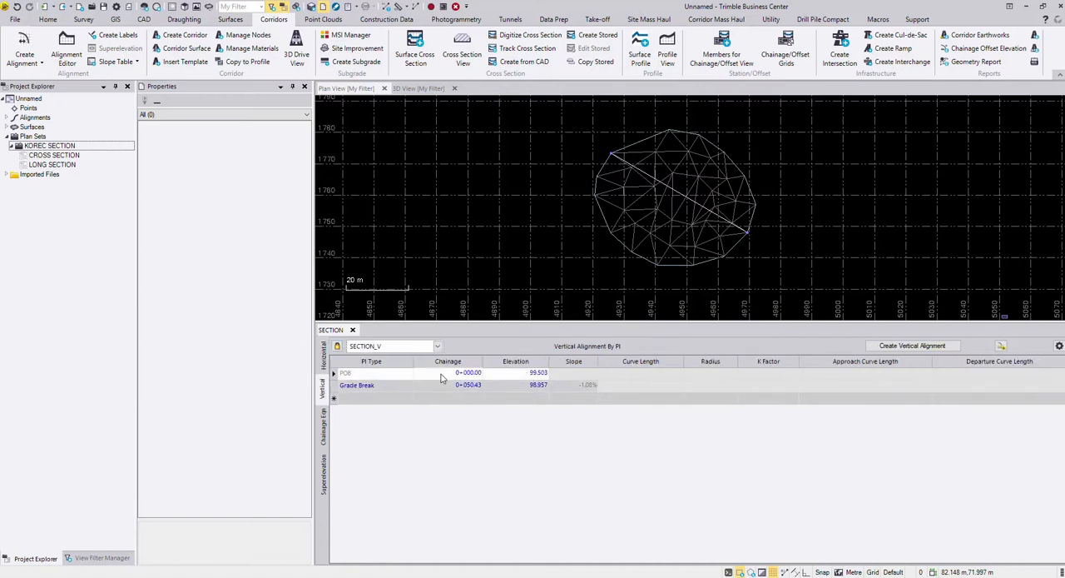
click(353, 330)
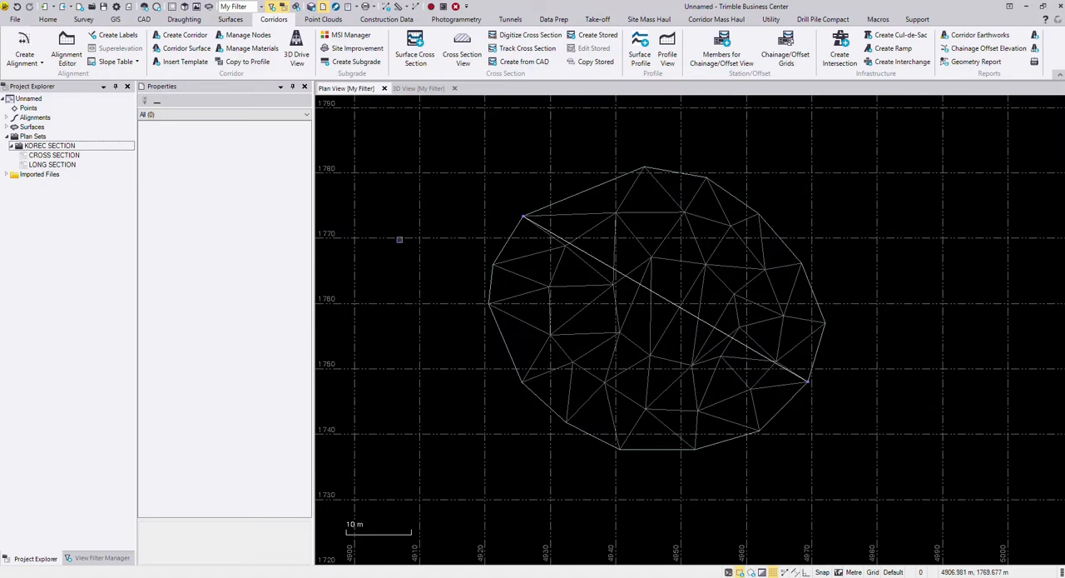
Create the SECTION corridor on SECTION/SECTION_V with TEMPLATE as original ground
click(184, 35)
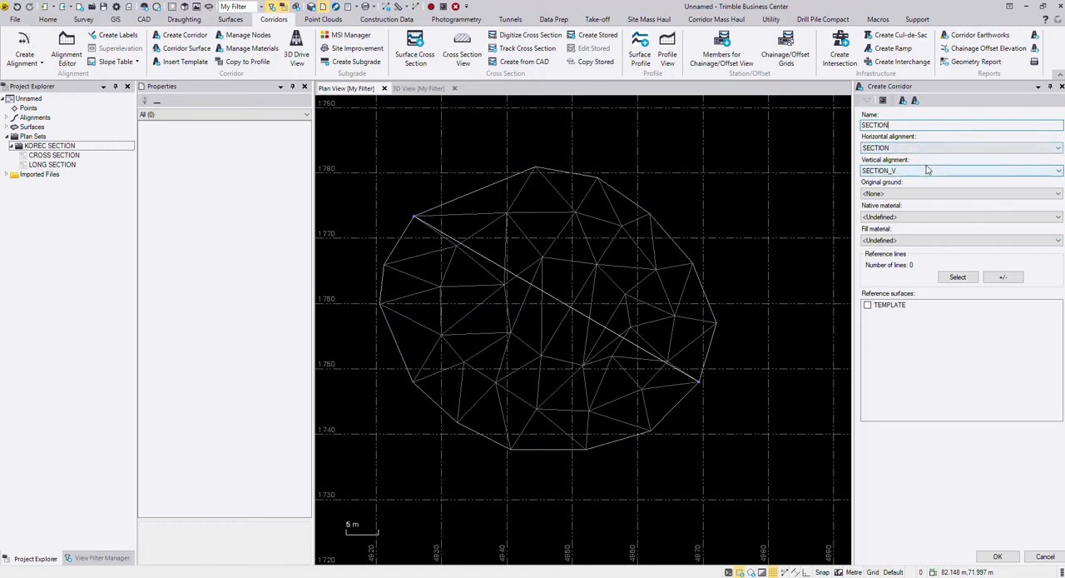
click(1057, 195)
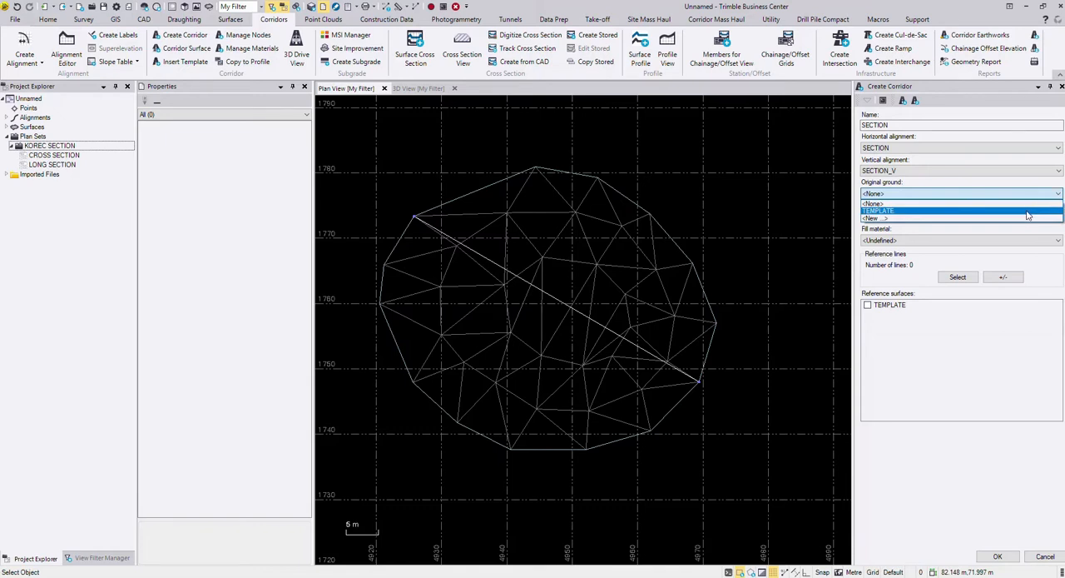
click(1028, 213)
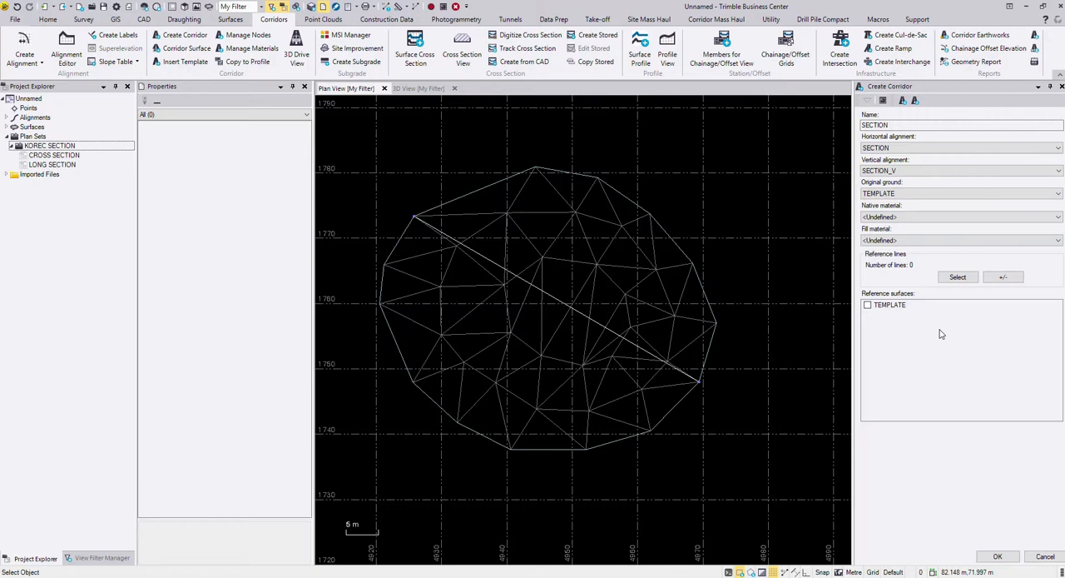
click(997, 556)
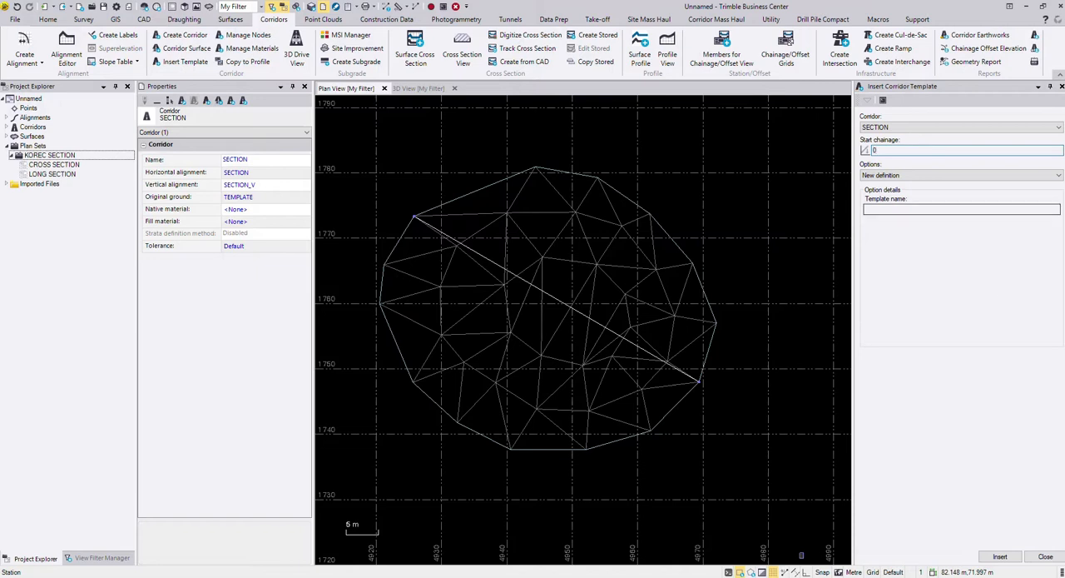
Dismiss template insertion and expand Alignments and Corridors to show SECTION entries
click(1045, 556)
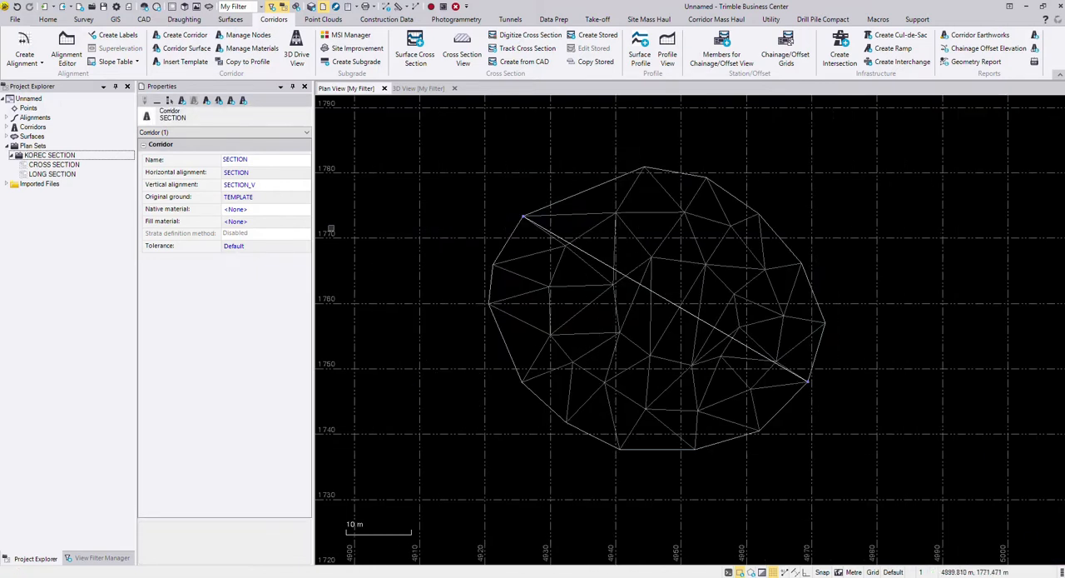
click(9, 117)
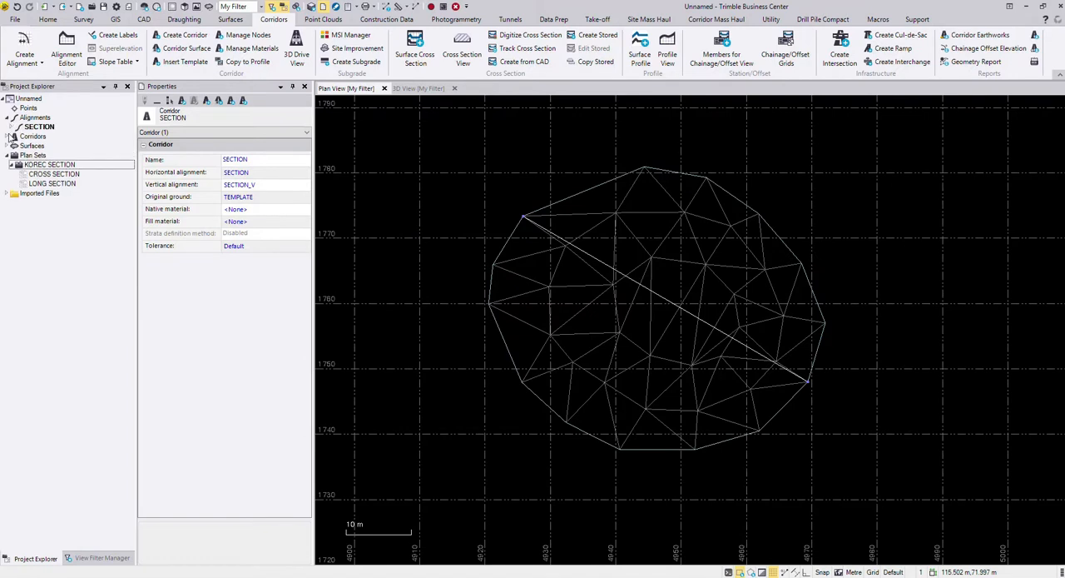
click(8, 136)
click(39, 145)
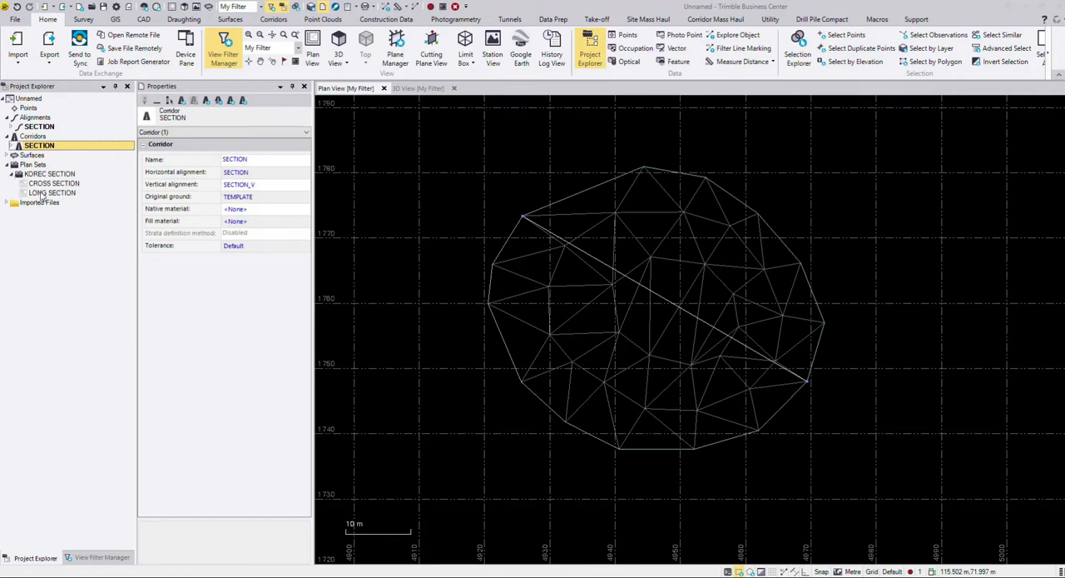
Open the LONG SECTION sheet set via right-click Edit and enlarge the settings panel
click(41, 193)
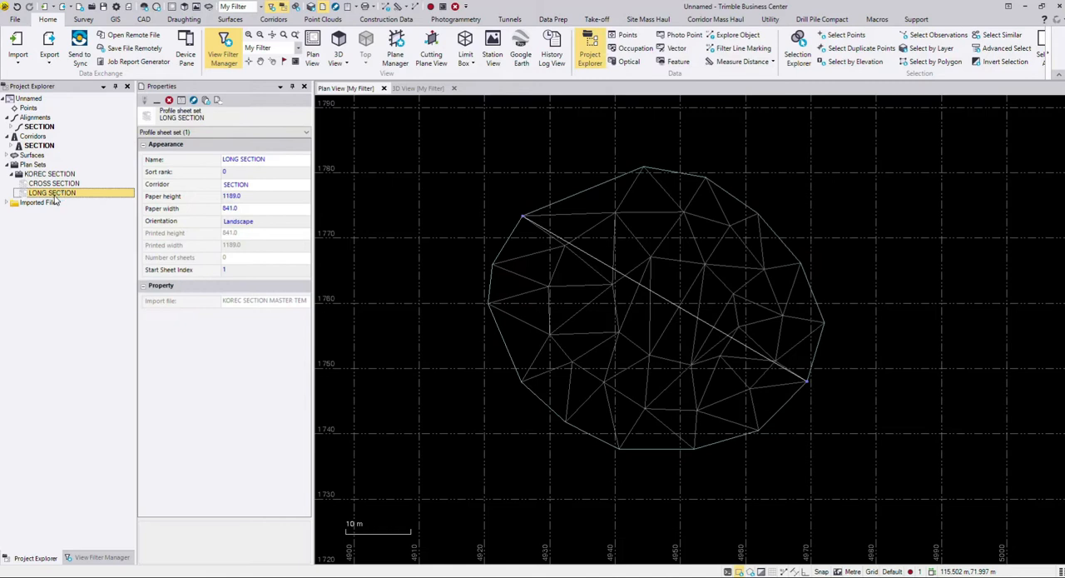
right_click(56, 198)
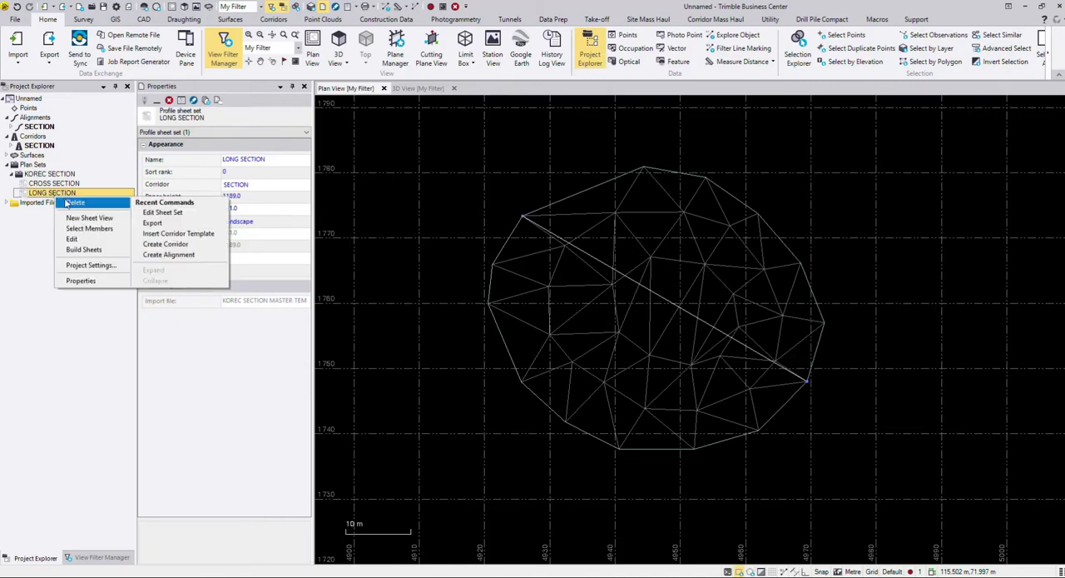
click(72, 239)
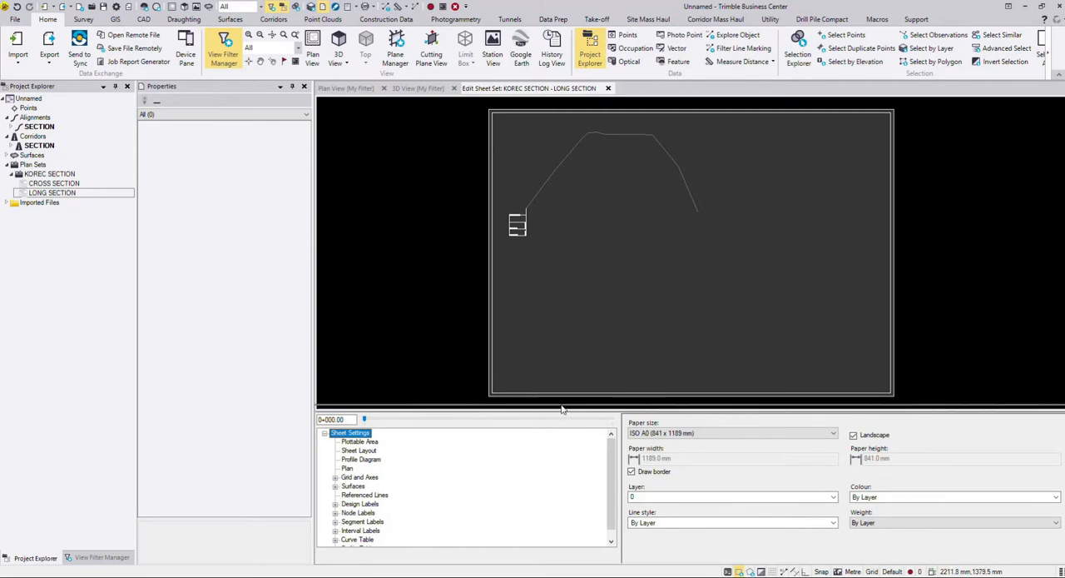
drag(560, 411, 563, 364)
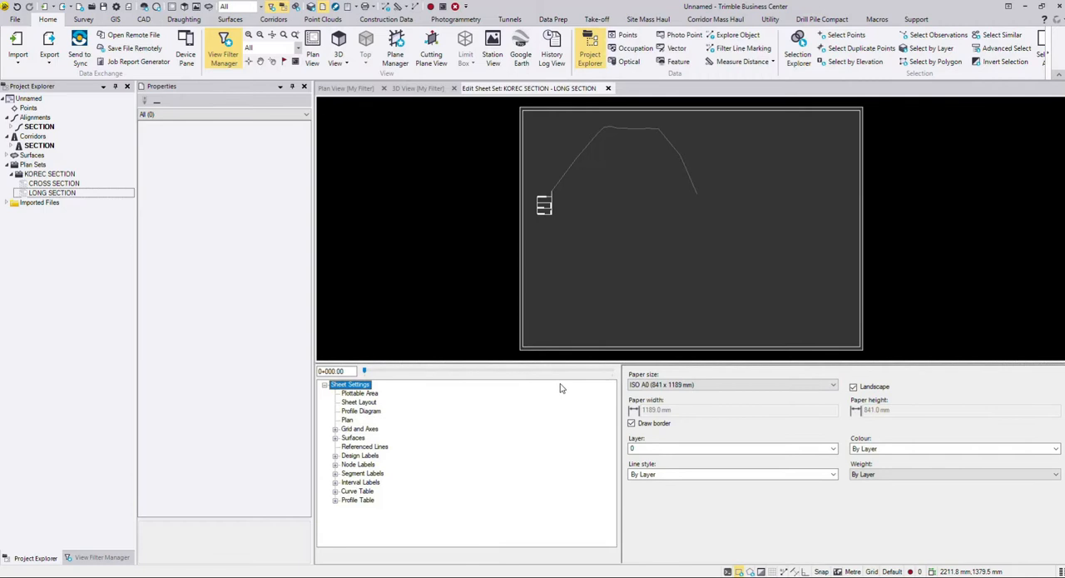
Review the Plottable Area offsets, then show the Sheet Layout settings (scale 100, exaggeration 2.00)
click(647, 385)
click(376, 399)
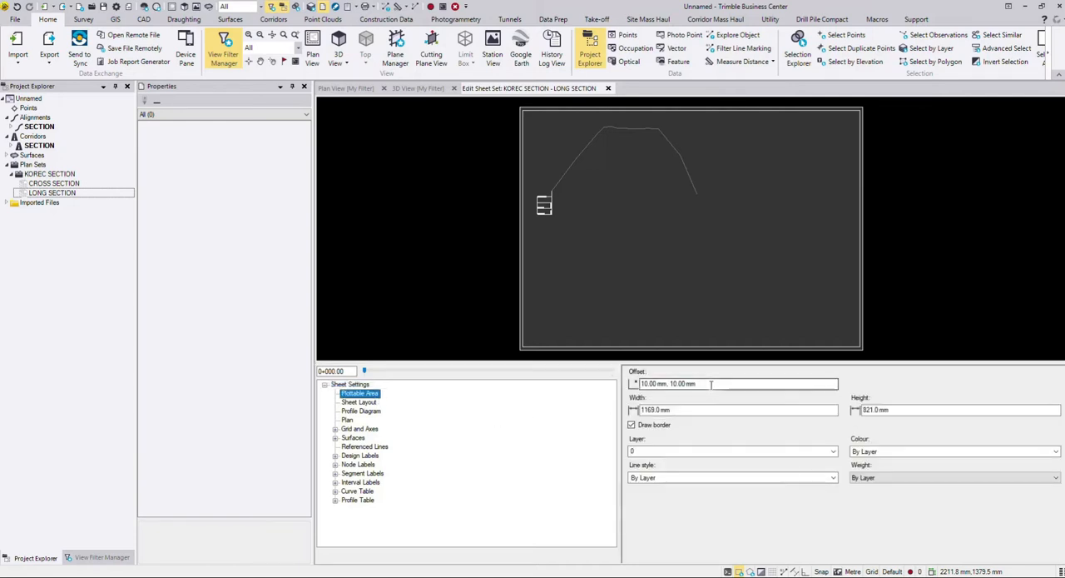
click(717, 383)
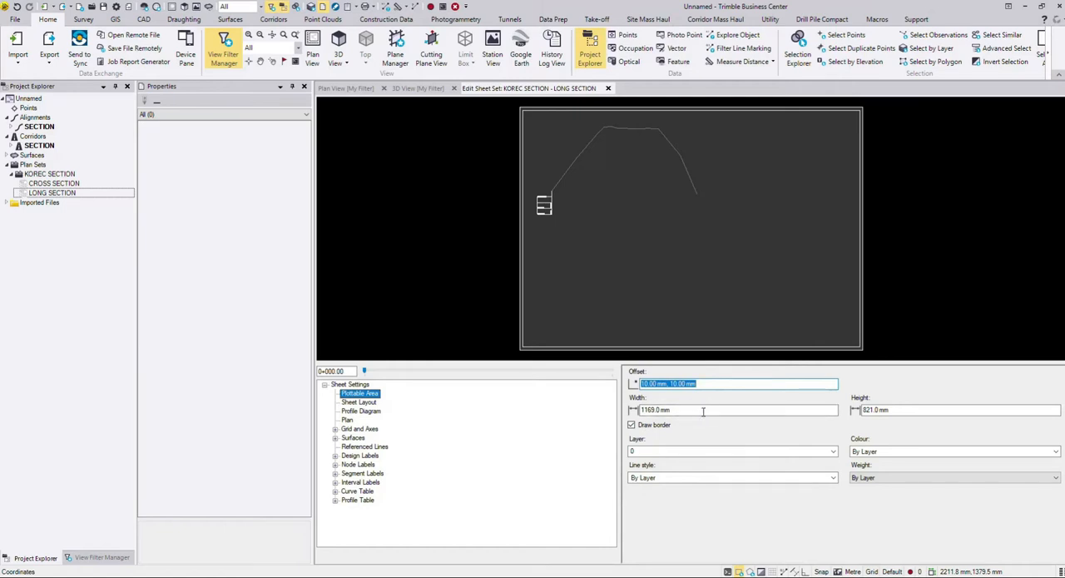
click(360, 402)
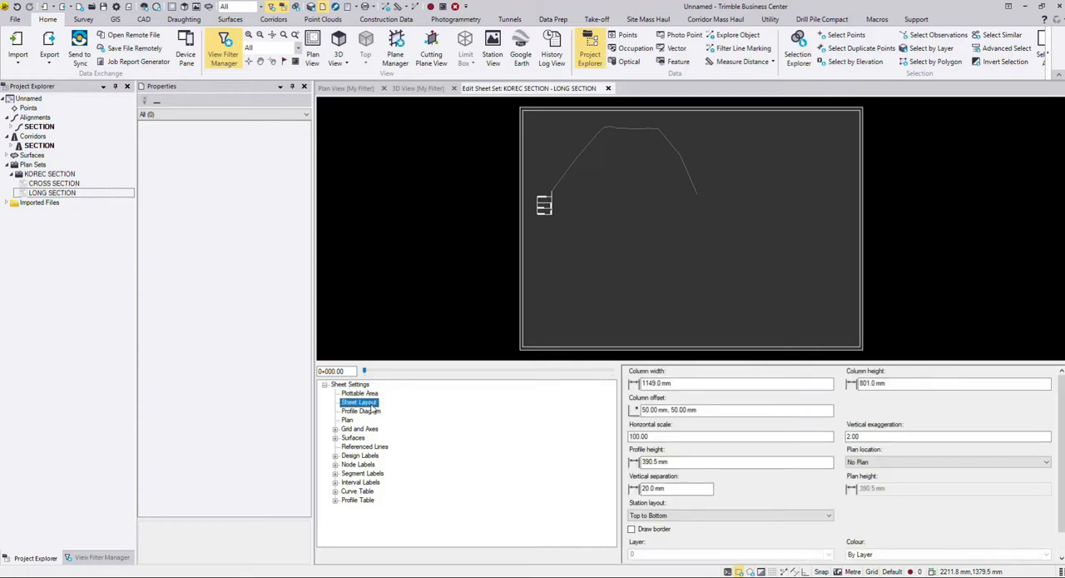
Try vertical exaggeration 1, then set it back to 2
double_click(852, 436)
text(1)
key(Tab)
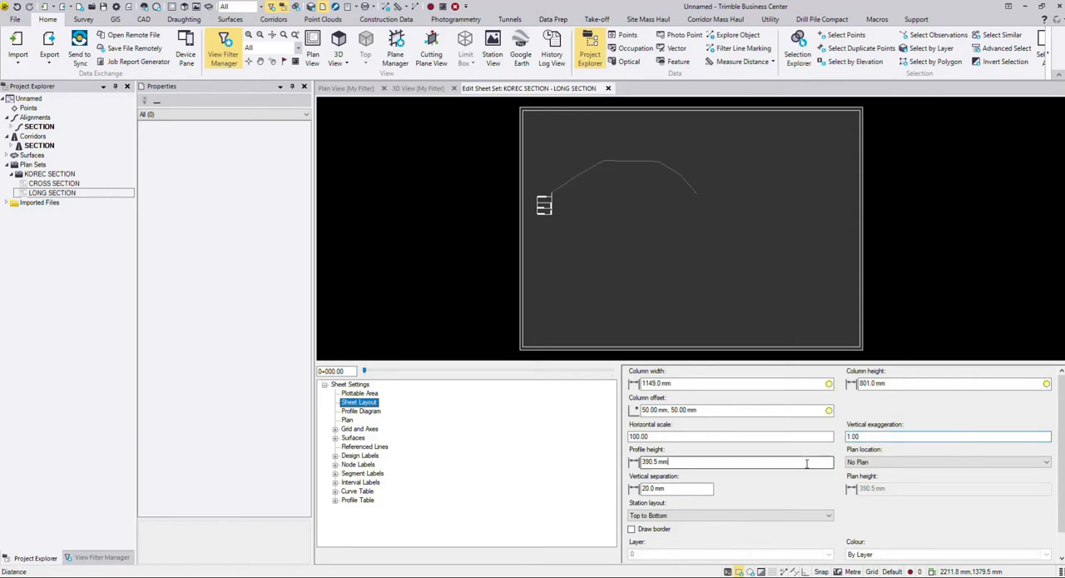
double_click(857, 436)
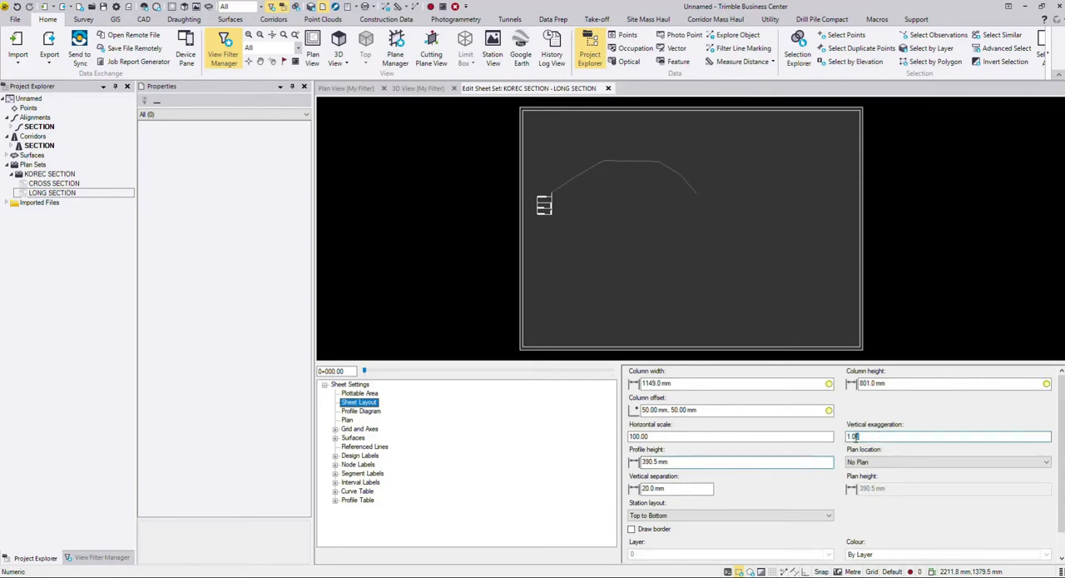
text(2)
click(786, 436)
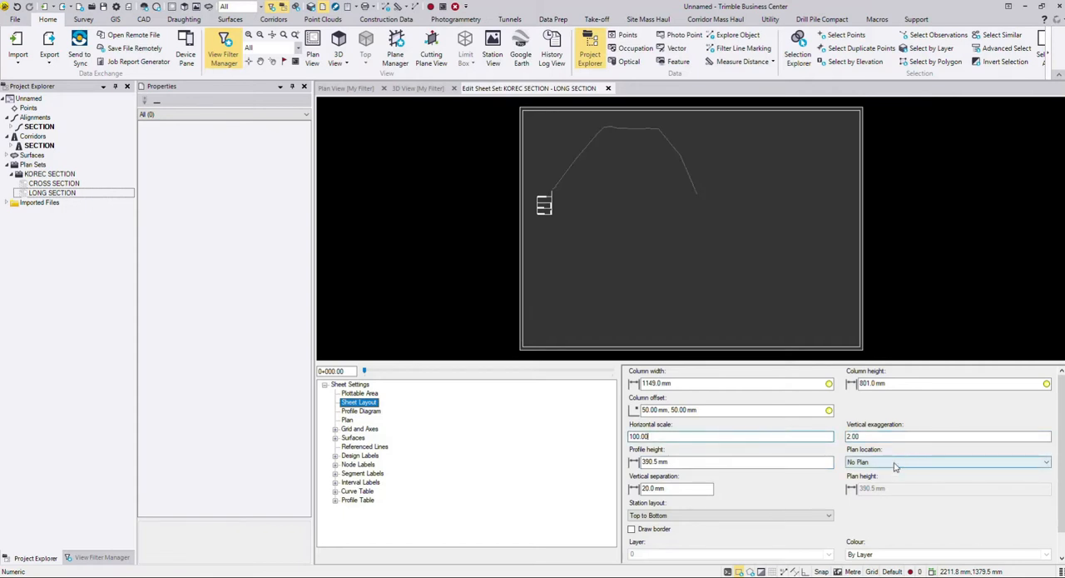
Try a plan above the profile, then set Plan location to No Plan
click(895, 466)
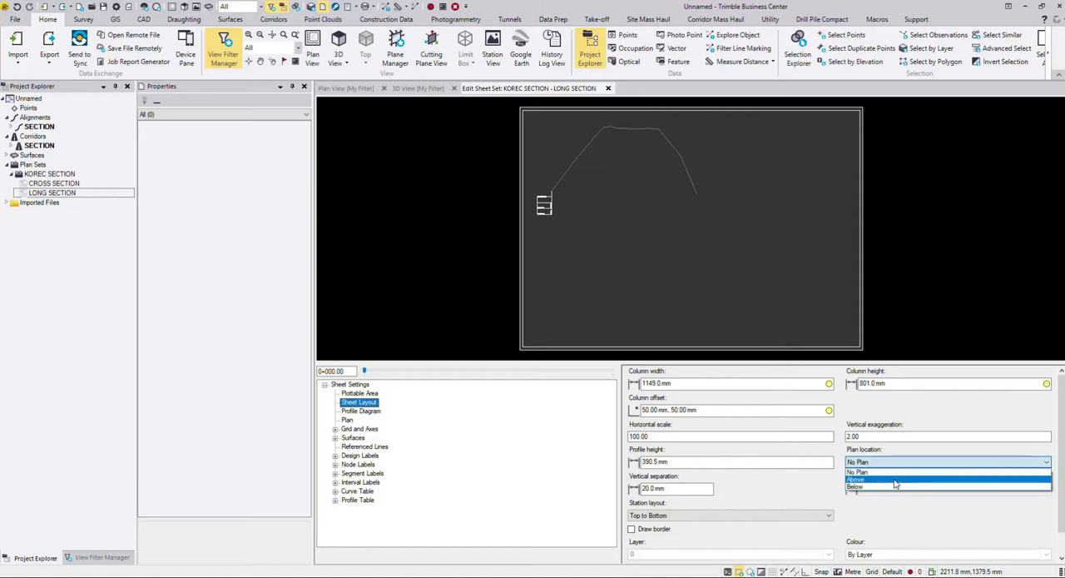
click(895, 481)
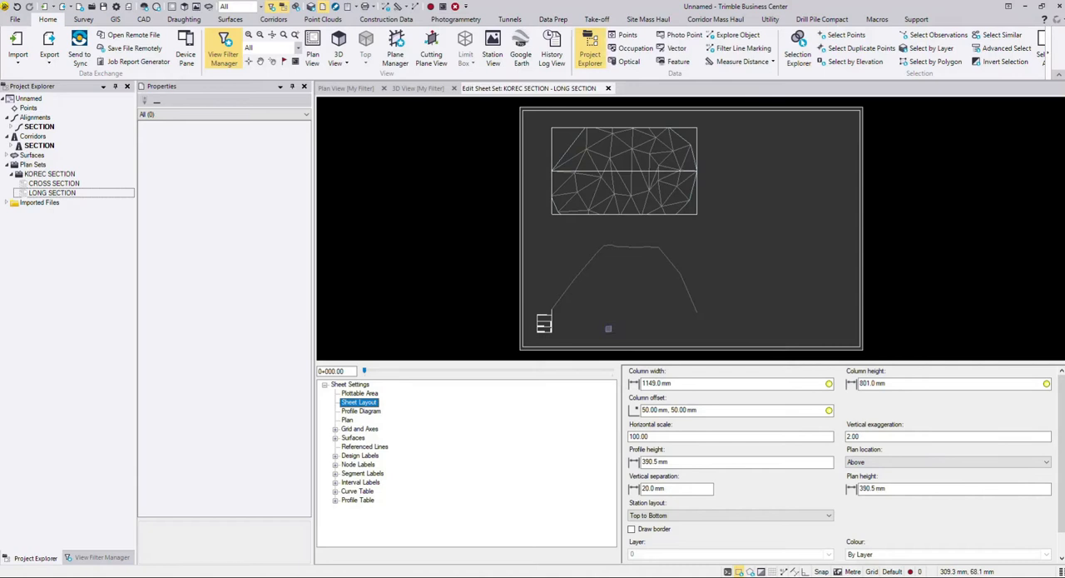
click(880, 462)
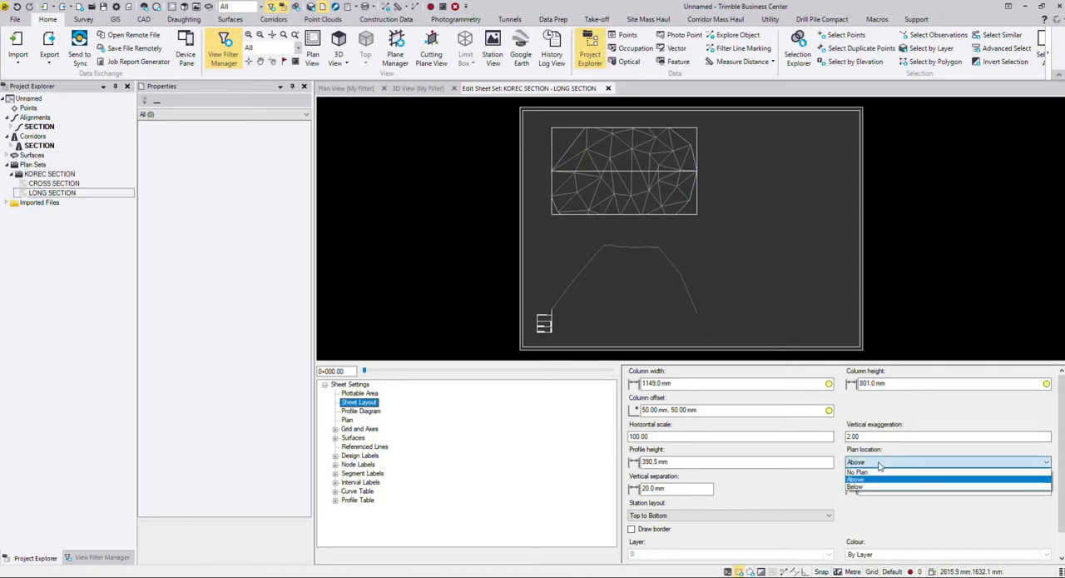
click(883, 472)
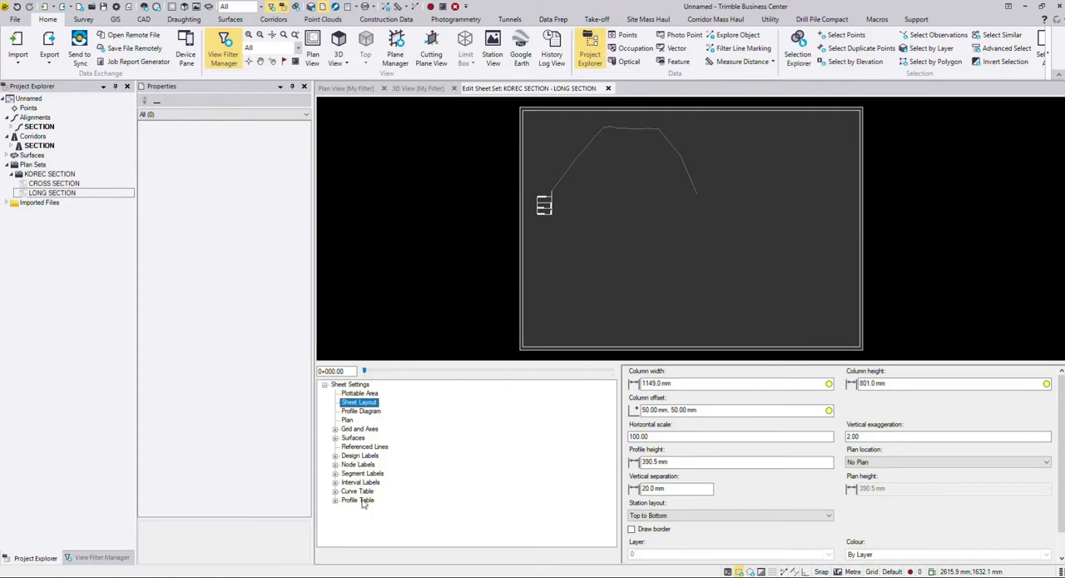
Review the drawn surfaces, then split the profile table at TEMPLATE line work nodes
click(358, 499)
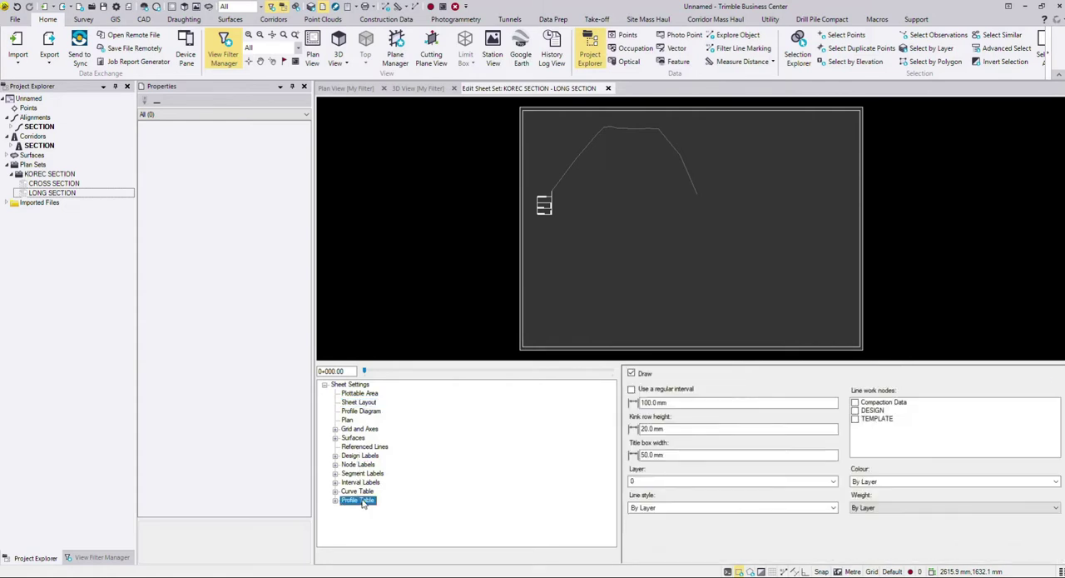
click(352, 436)
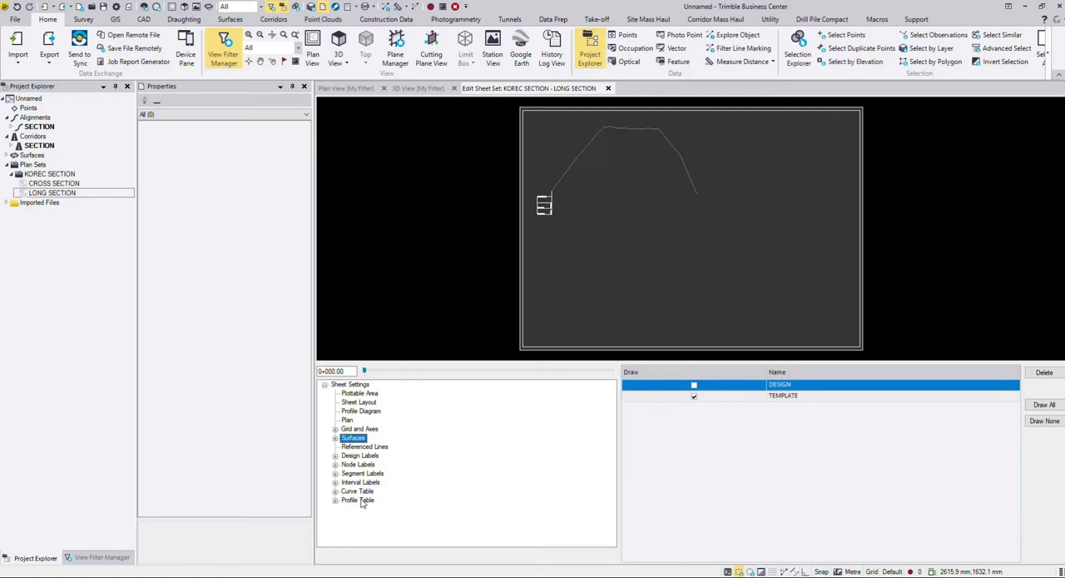
click(360, 500)
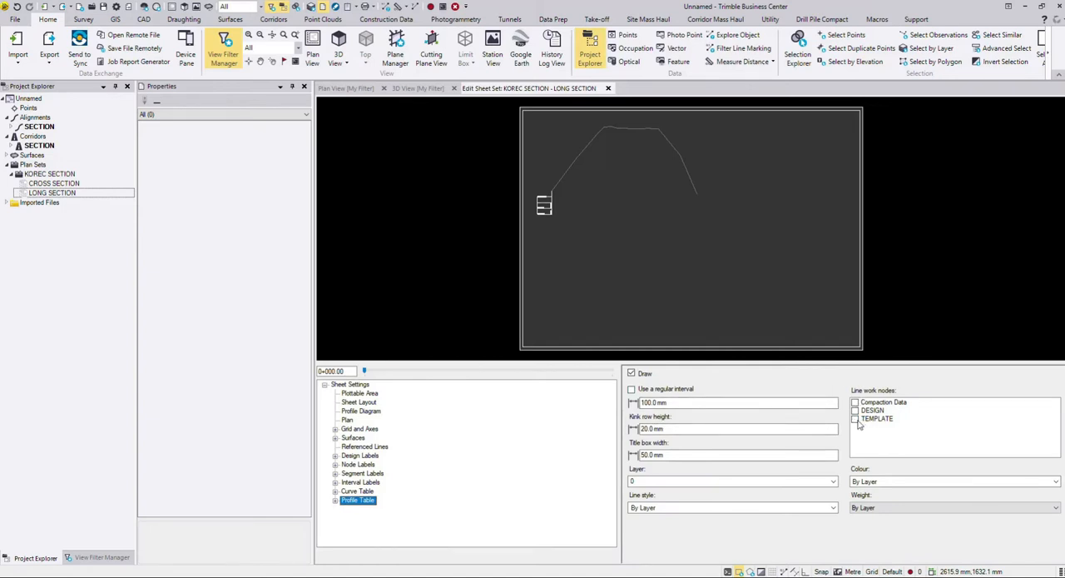
click(855, 419)
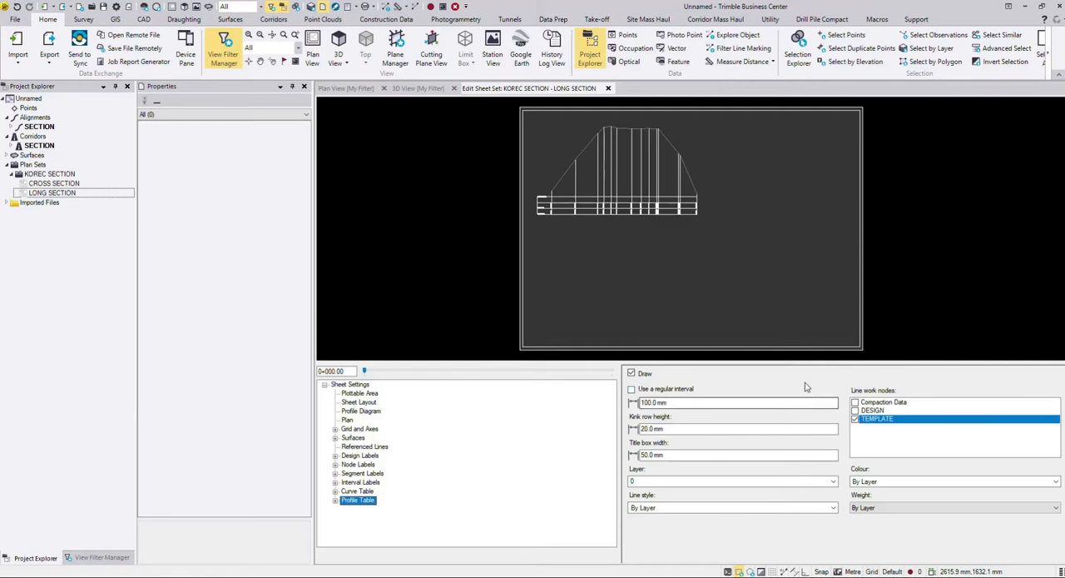
scroll(618, 228, up, 2)
scroll(614, 208, up, 1)
scroll(612, 195, up, 1)
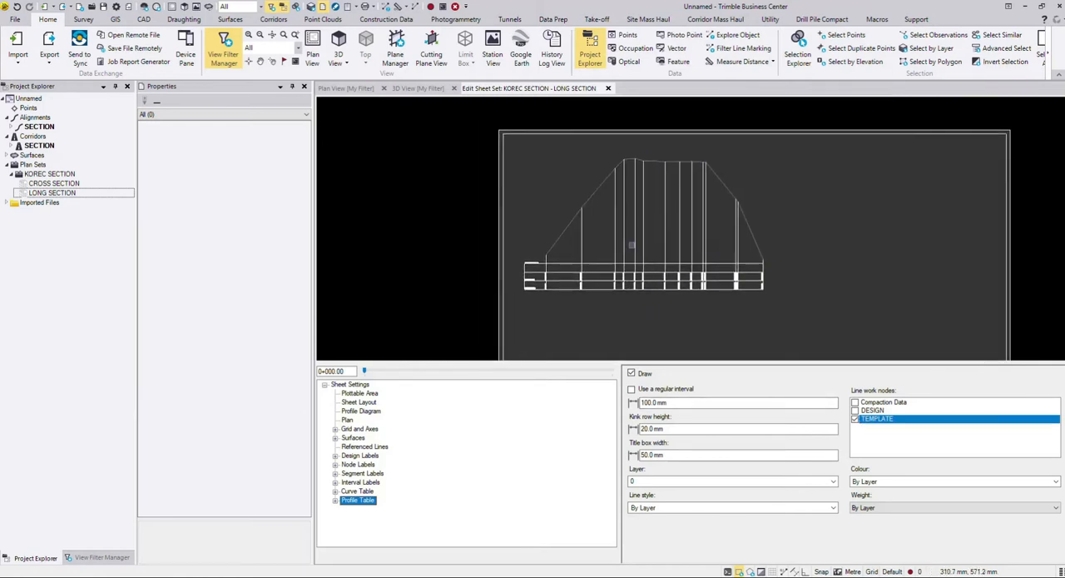
scroll(612, 195, up, 1)
scroll(614, 218, up, 1)
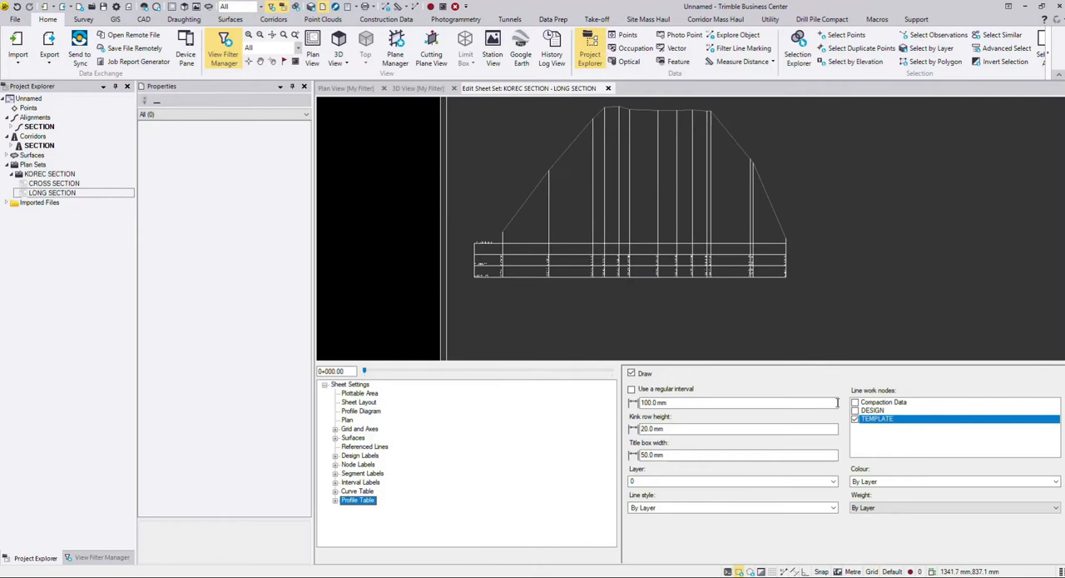
Try a regular 10 mm interval instead, then revert to splitting at TEMPLATE nodes only
click(856, 418)
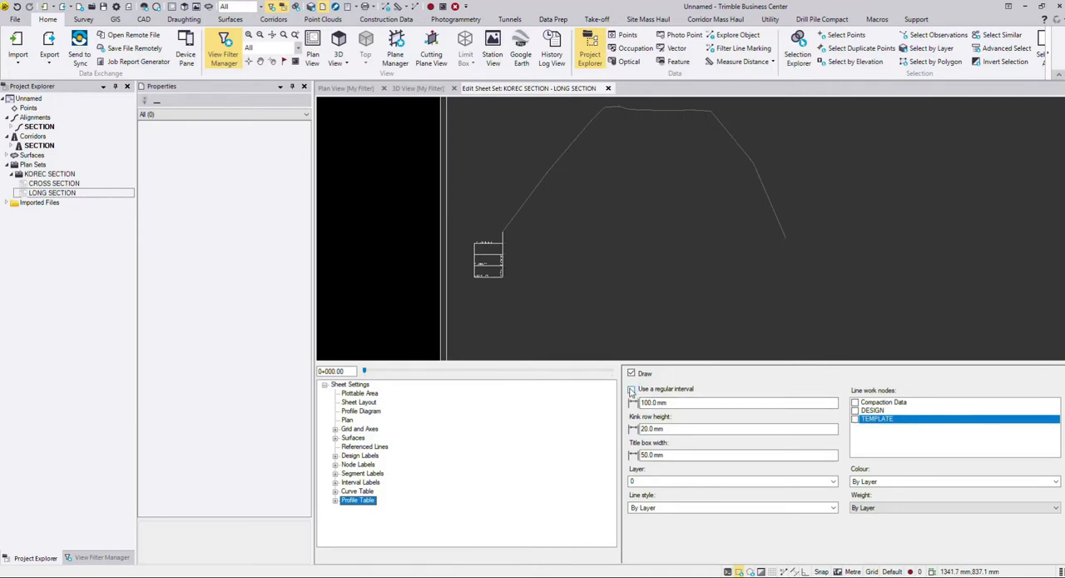
click(631, 389)
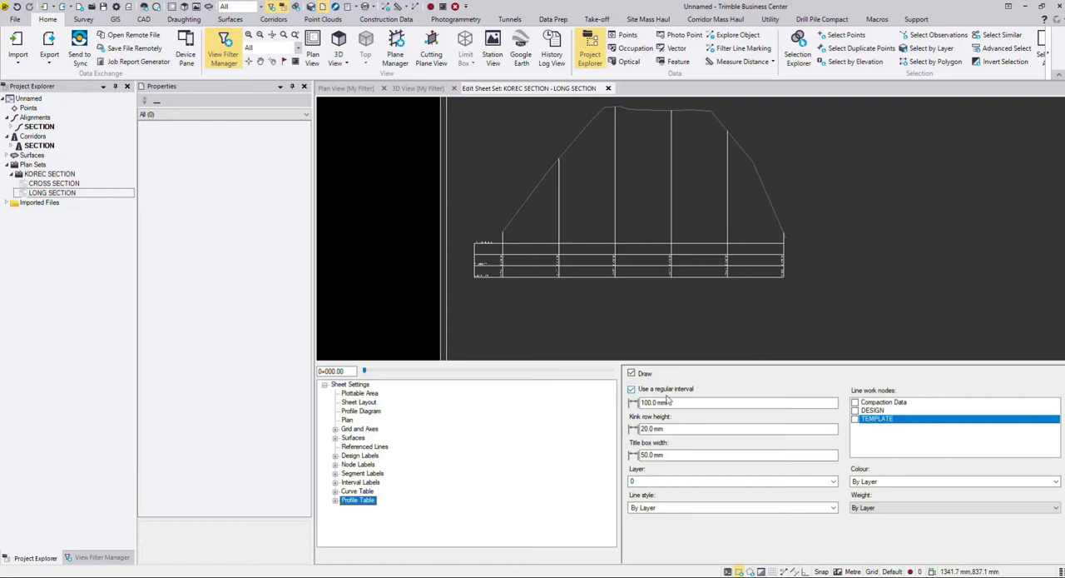
drag(679, 402, 641, 403)
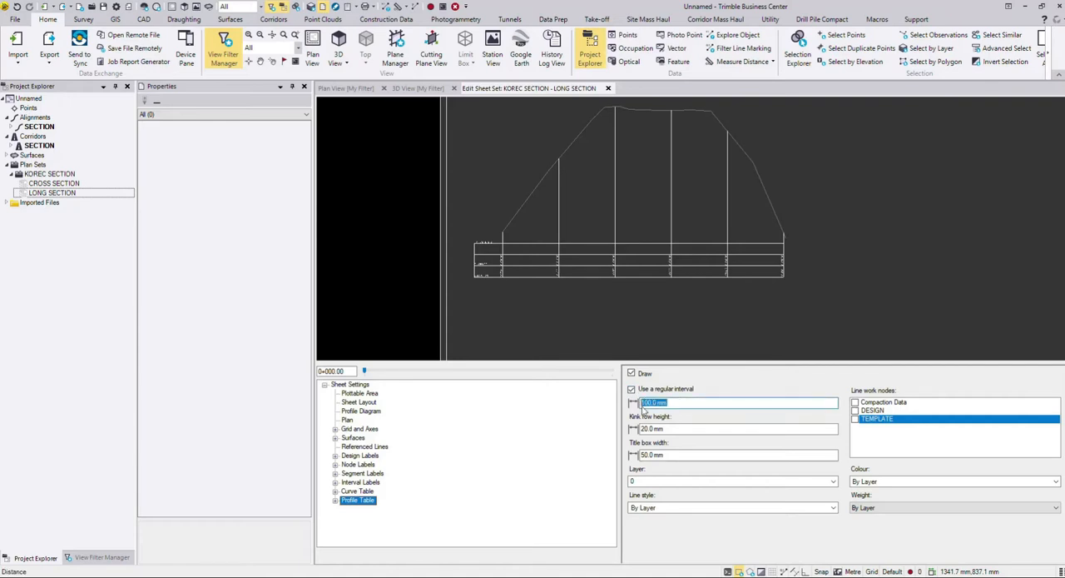
text(10)
key(Tab)
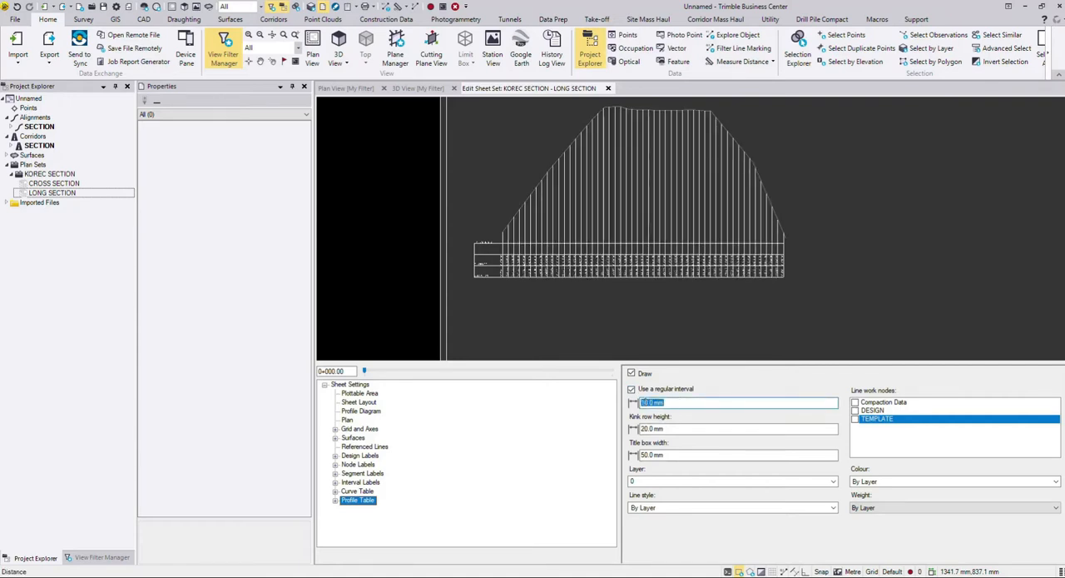
click(632, 388)
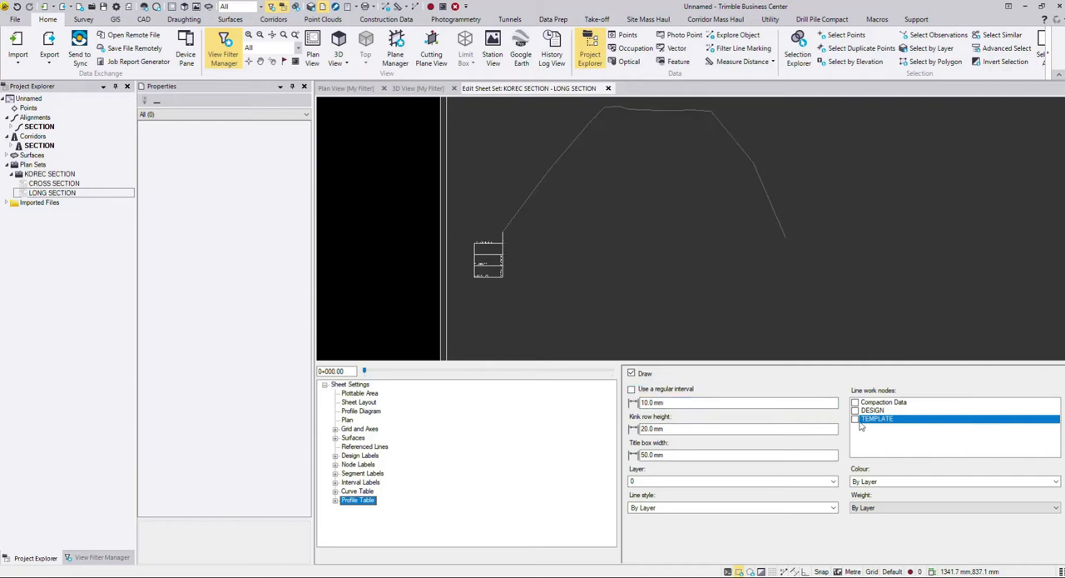
click(856, 418)
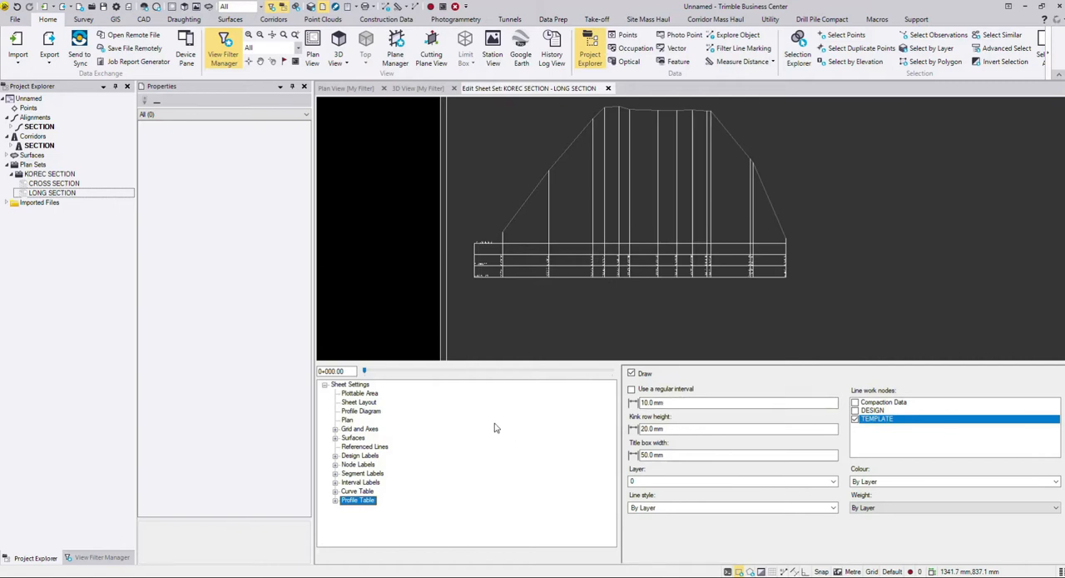
Expand Profile Table > Rows and select CHAINAGE, then the ELEVATION row
click(336, 500)
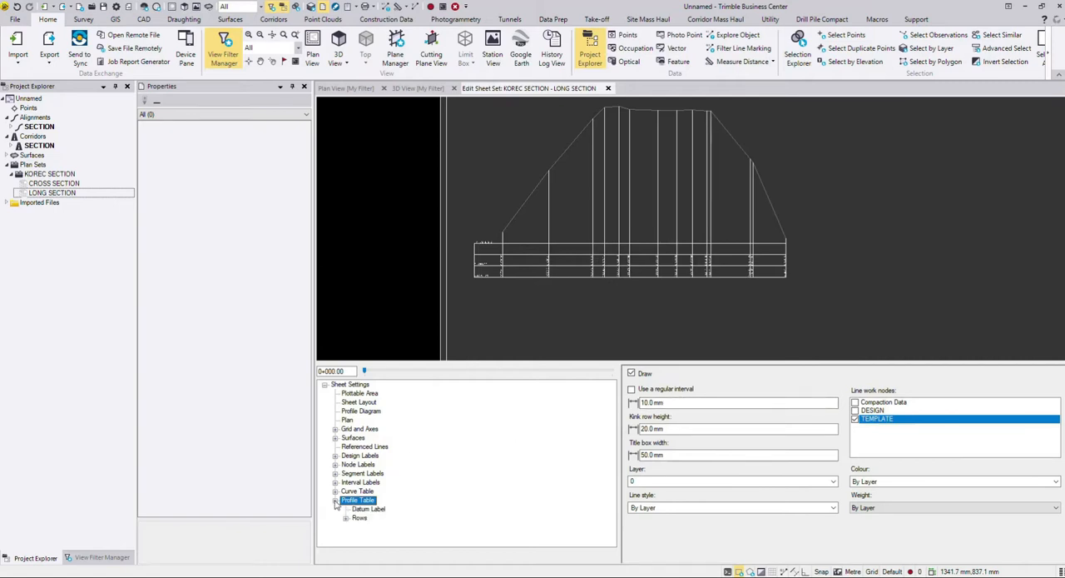
click(346, 516)
click(347, 518)
click(378, 526)
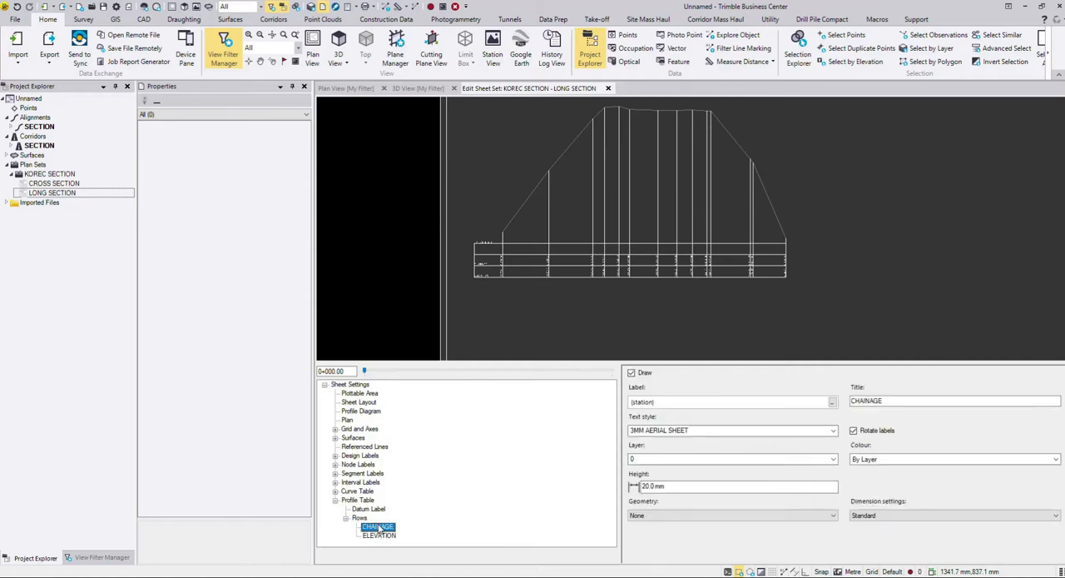
scroll(511, 256, up, 1)
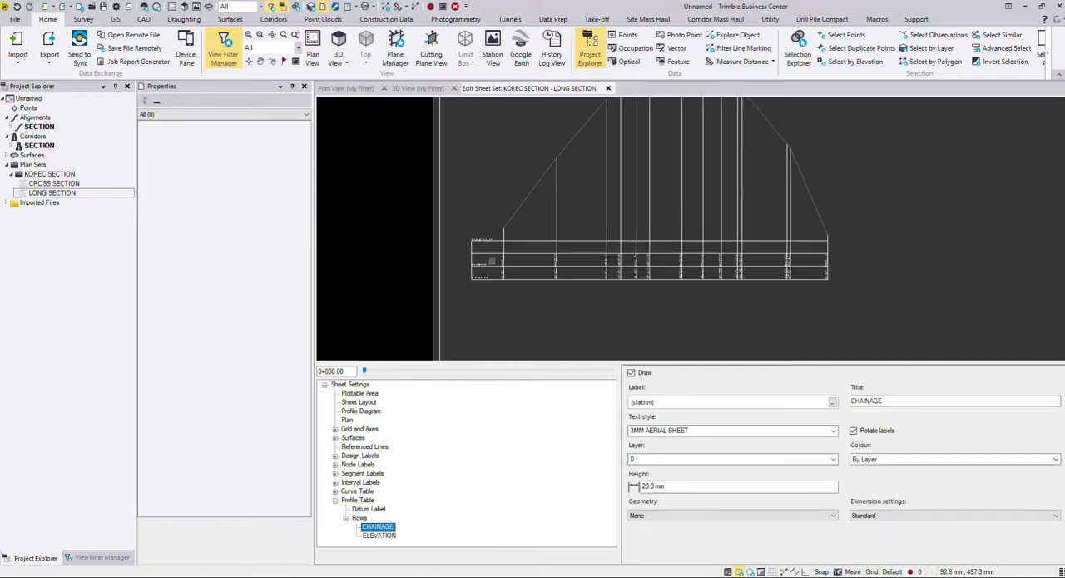
scroll(509, 261, up, 1)
scroll(509, 260, up, 1)
scroll(510, 260, up, 2)
scroll(510, 261, up, 1)
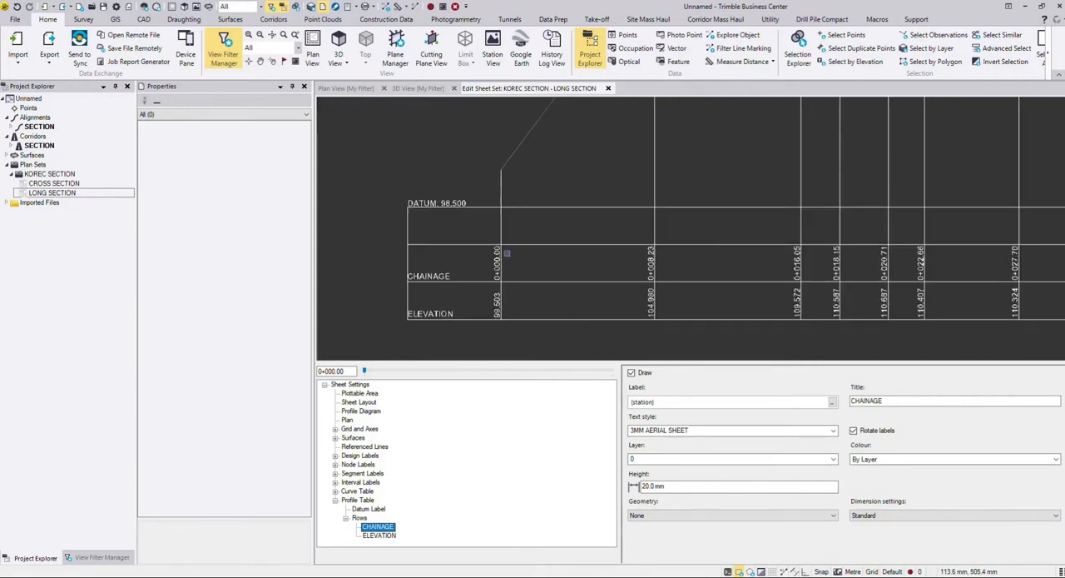
scroll(508, 256, up, 1)
scroll(507, 253, up, 1)
scroll(507, 253, down, 2)
scroll(507, 253, down, 2)
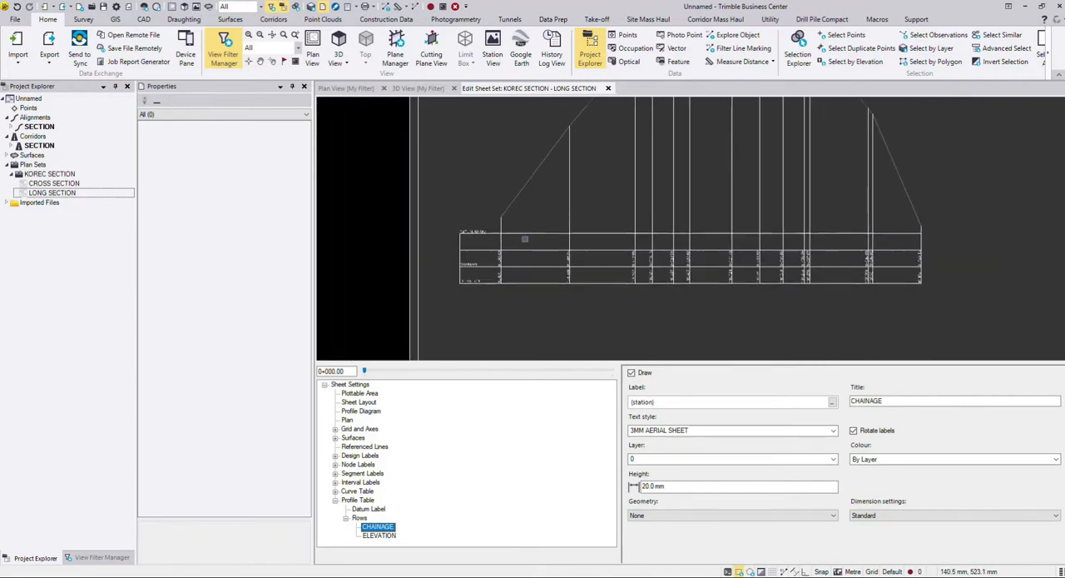
scroll(507, 253, down, 1)
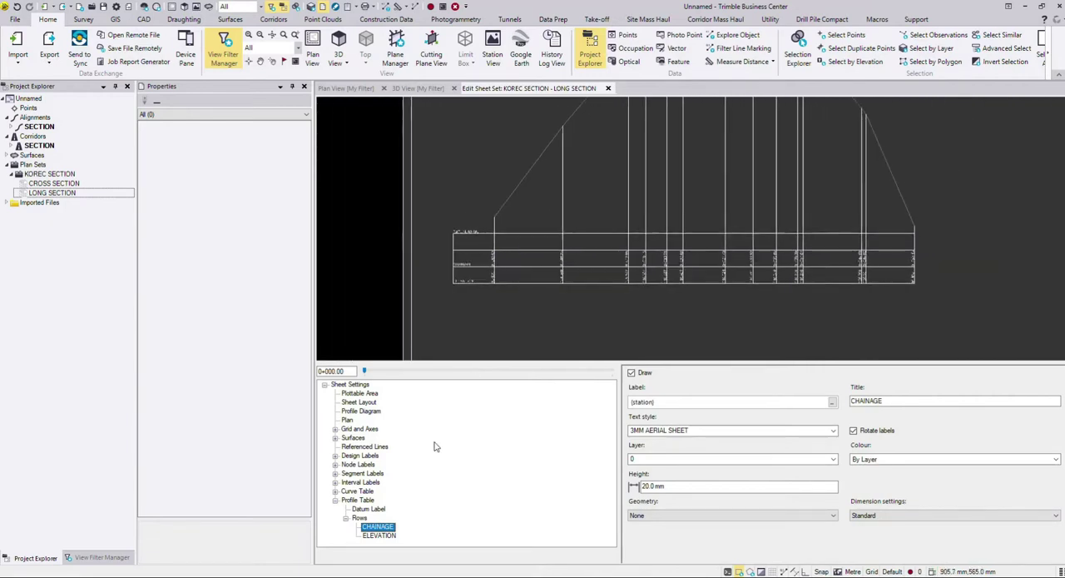
click(380, 535)
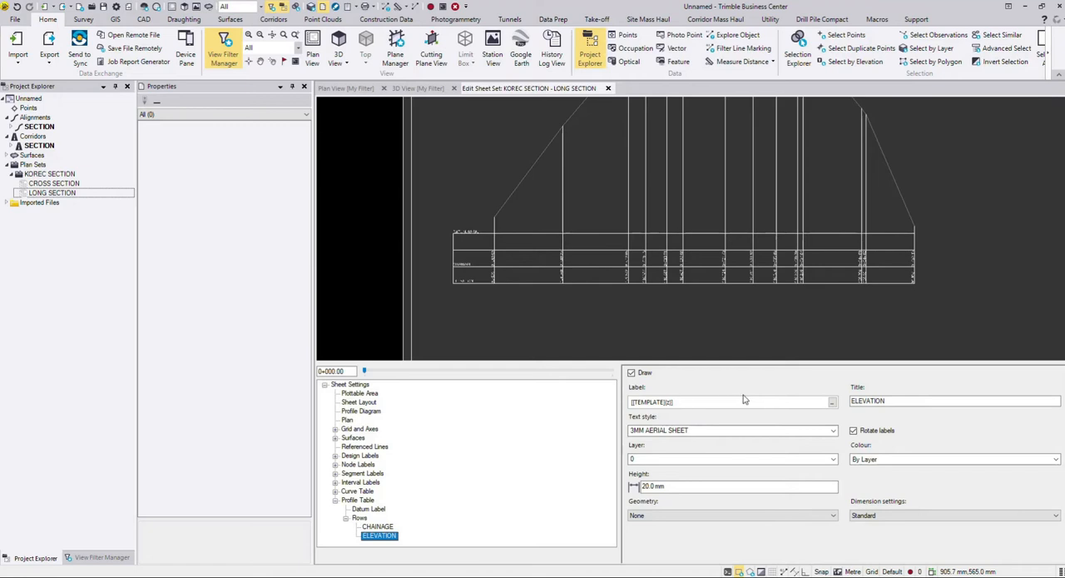
Replace the ELEVATION row label with an Elevation tag on Surface 1 TEMPLATE and confirm
click(833, 403)
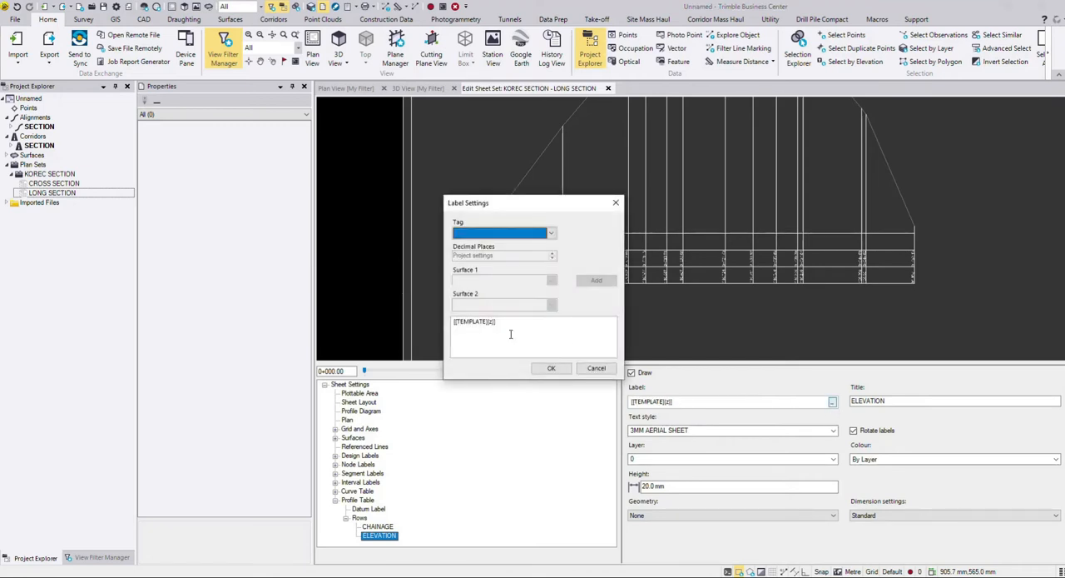
drag(510, 322, 450, 322)
key(Delete)
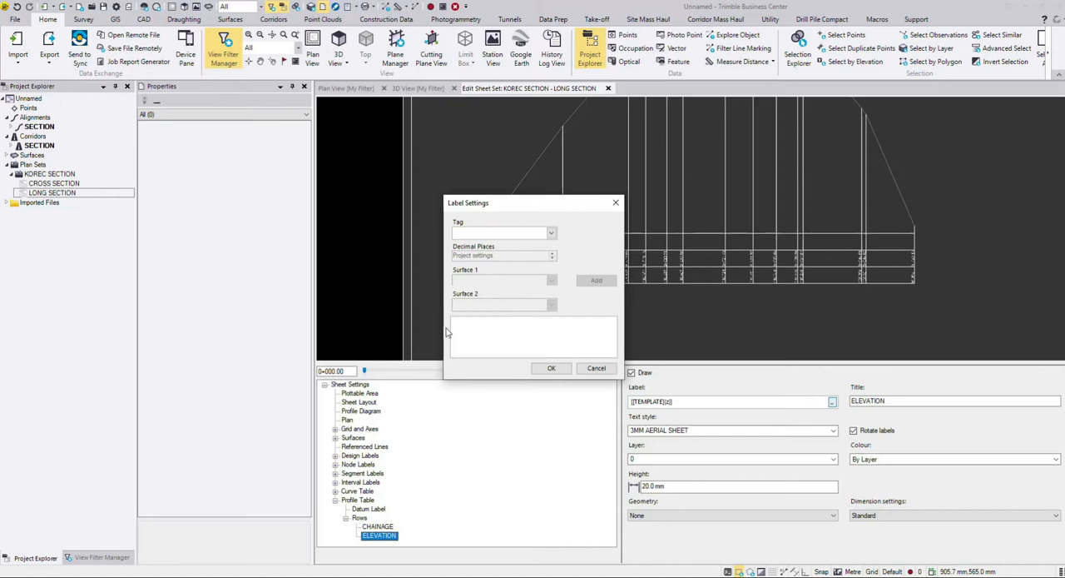
click(551, 233)
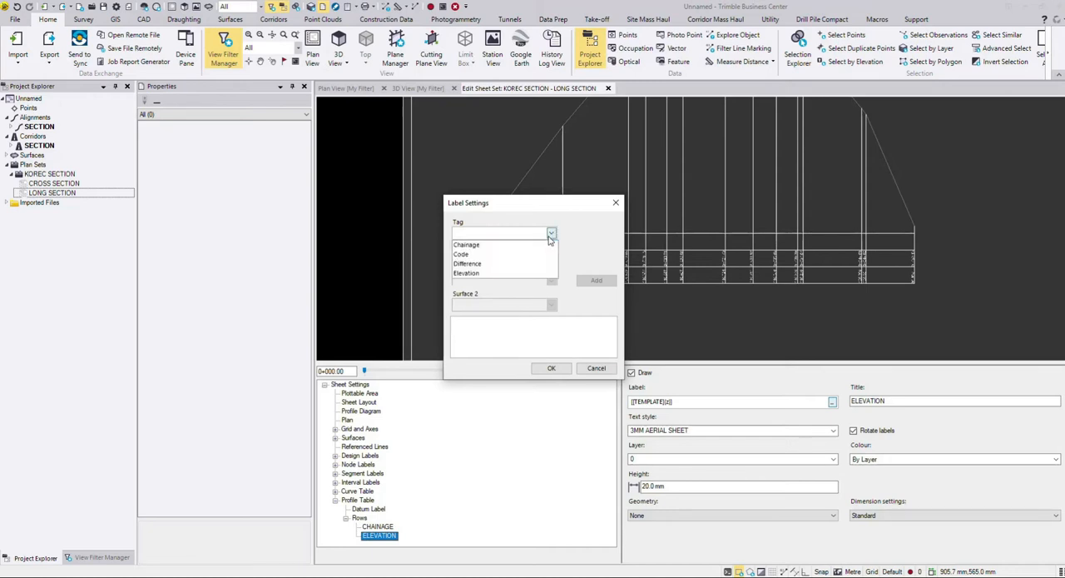
click(466, 273)
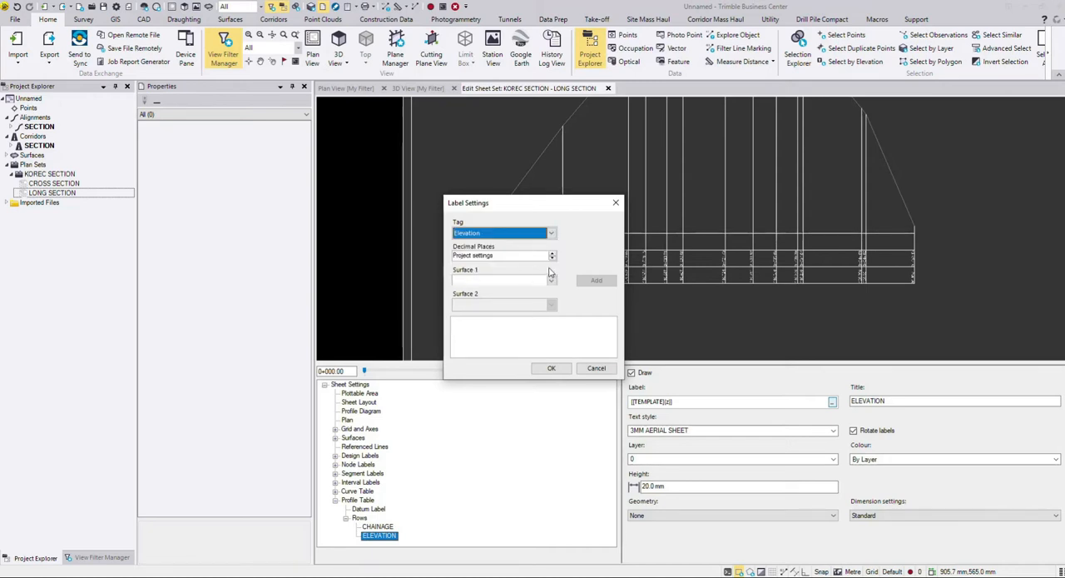
click(552, 280)
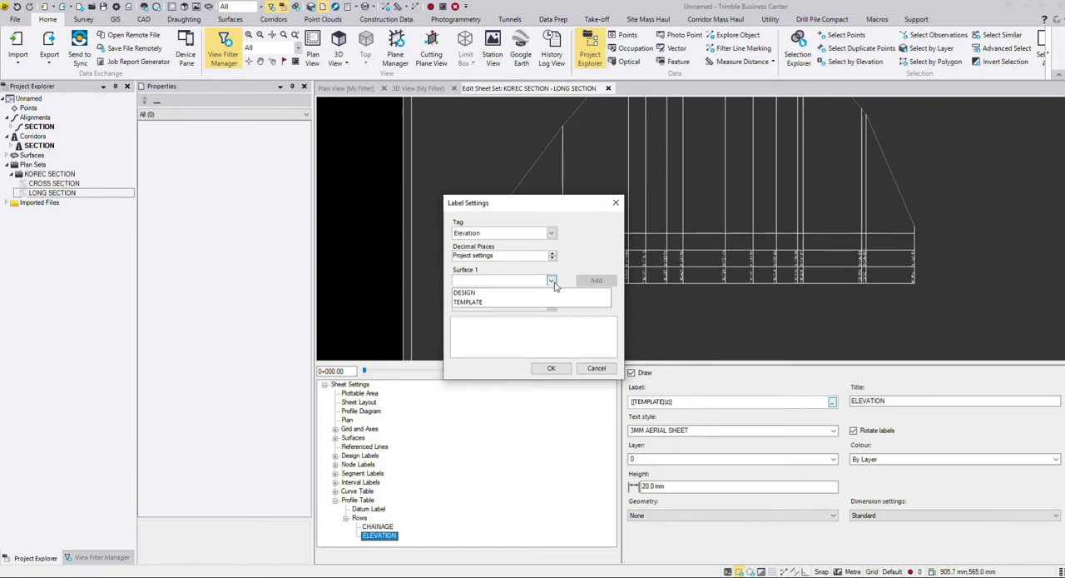
click(547, 302)
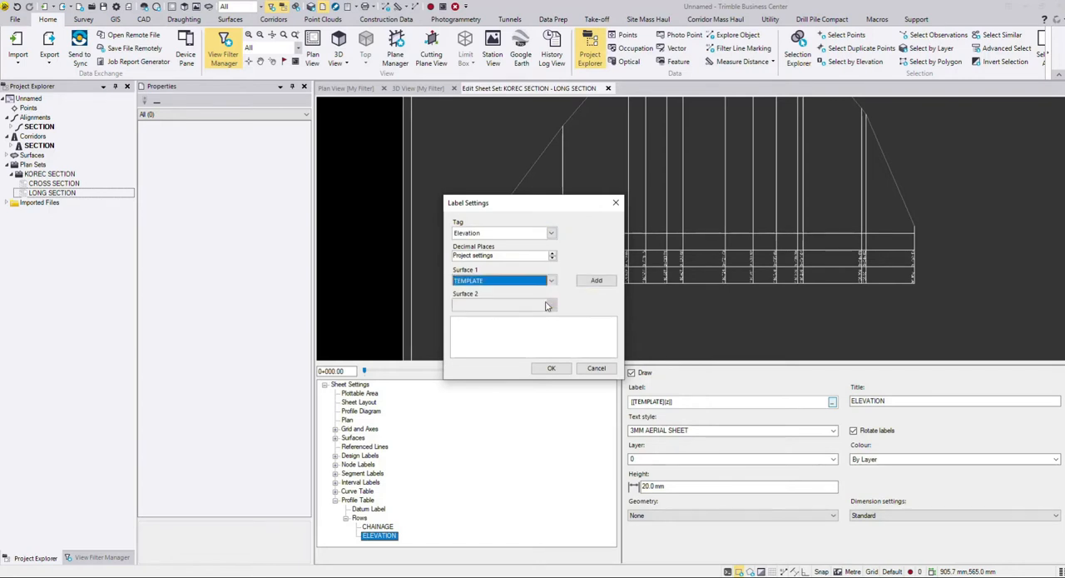
click(596, 281)
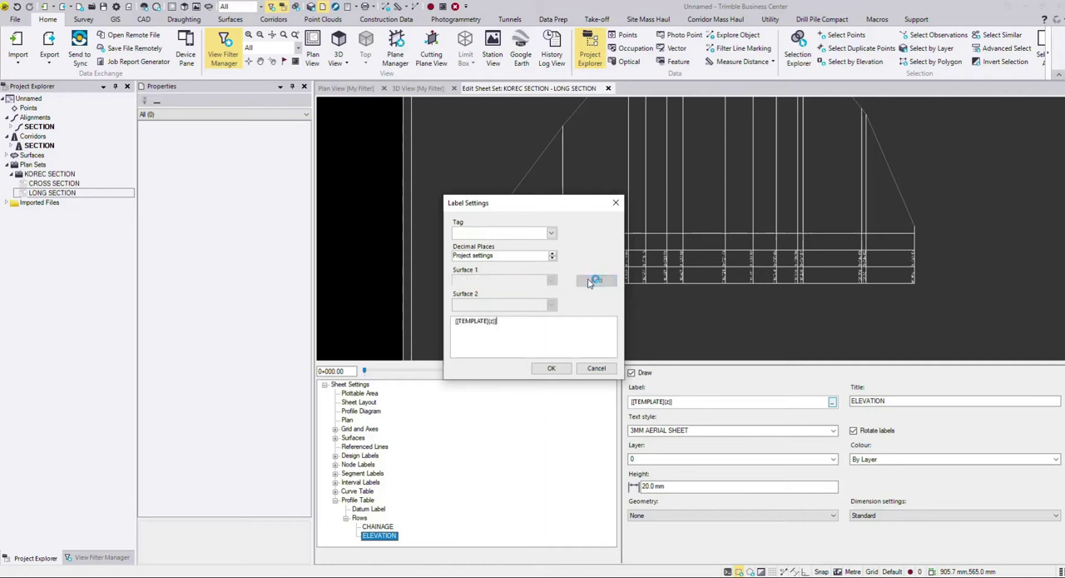
click(551, 367)
scroll(512, 281, up, 2)
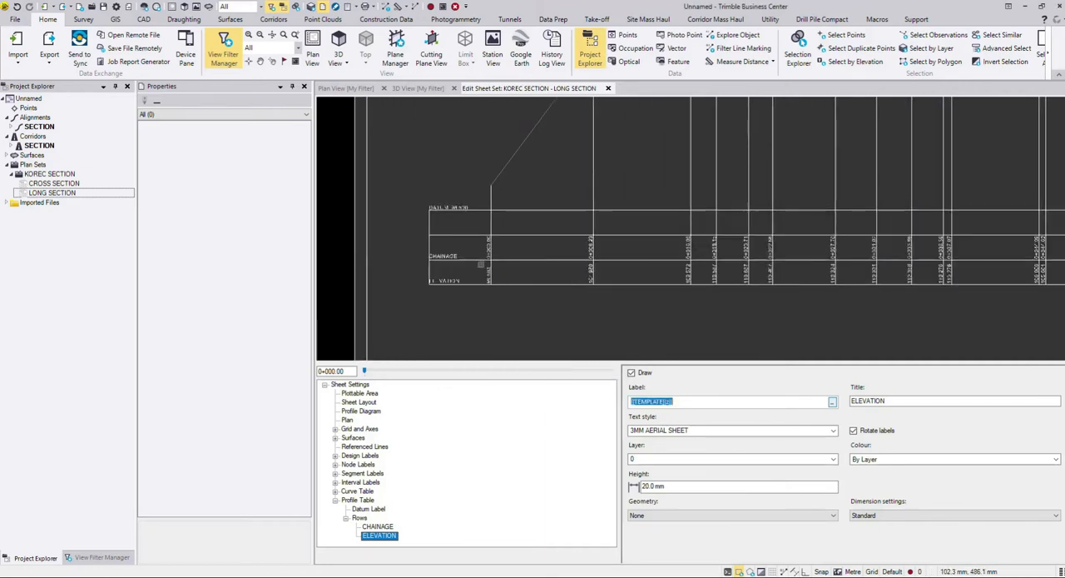
scroll(512, 281, up, 1)
scroll(491, 270, up, 1)
scroll(489, 268, down, 2)
scroll(541, 250, down, 2)
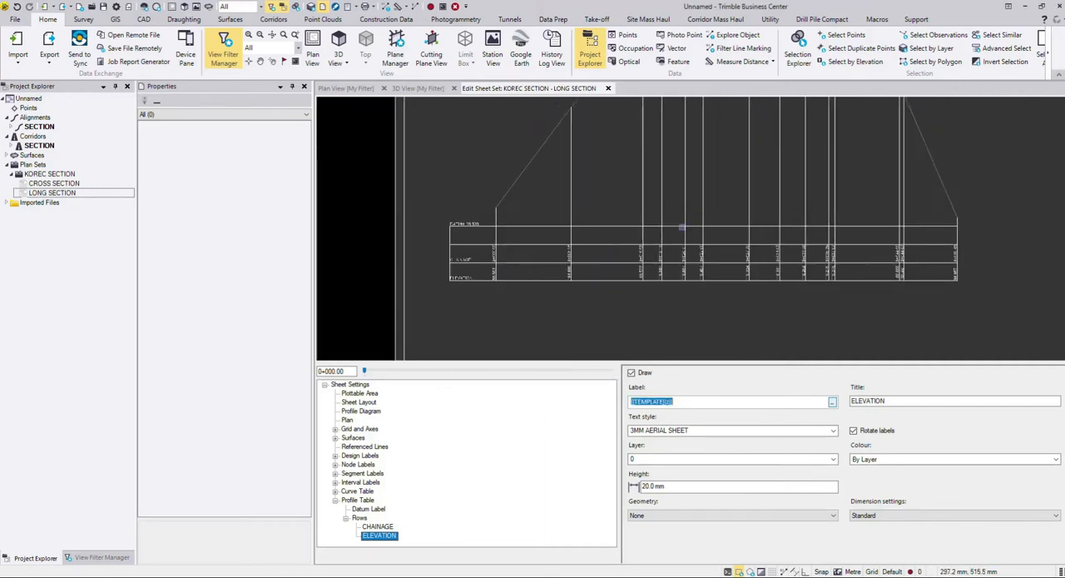
scroll(624, 225, down, 2)
scroll(676, 212, down, 1)
scroll(676, 212, down, 2)
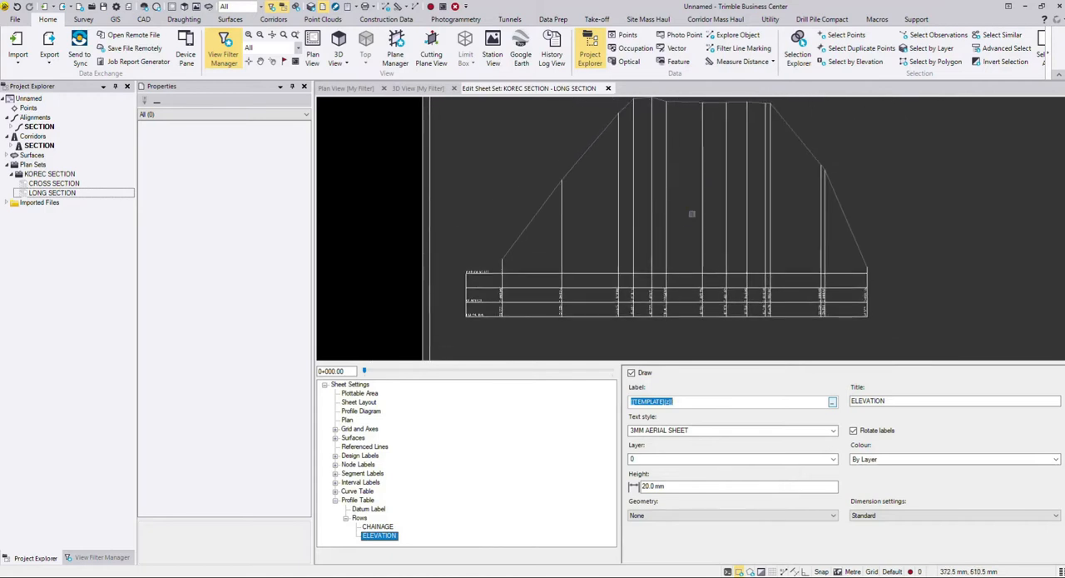
scroll(691, 213, down, 1)
scroll(691, 214, up, 1)
scroll(688, 223, down, 2)
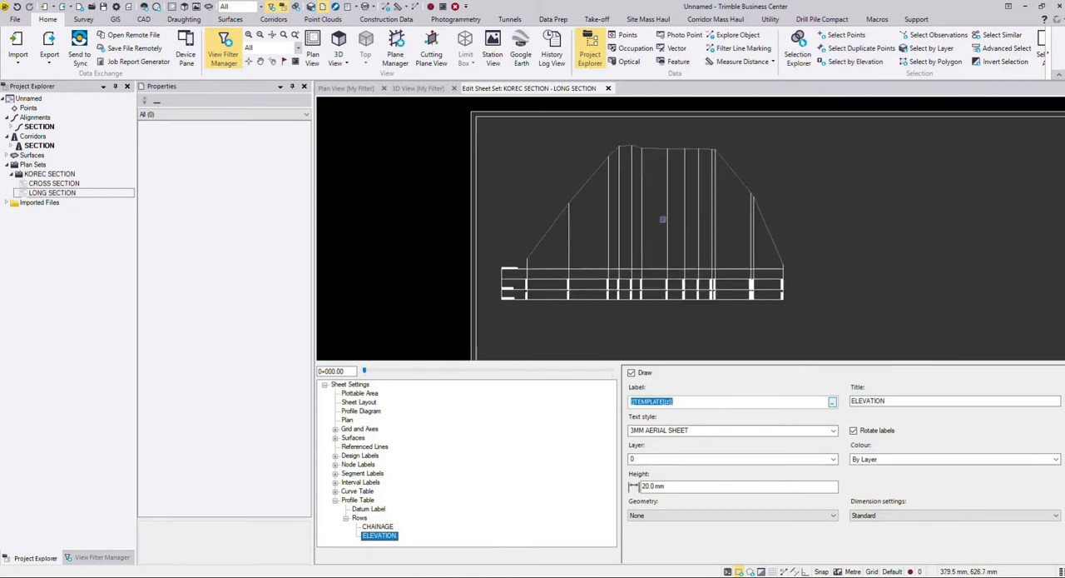
scroll(665, 208, down, 2)
scroll(653, 197, down, 2)
scroll(632, 192, down, 1)
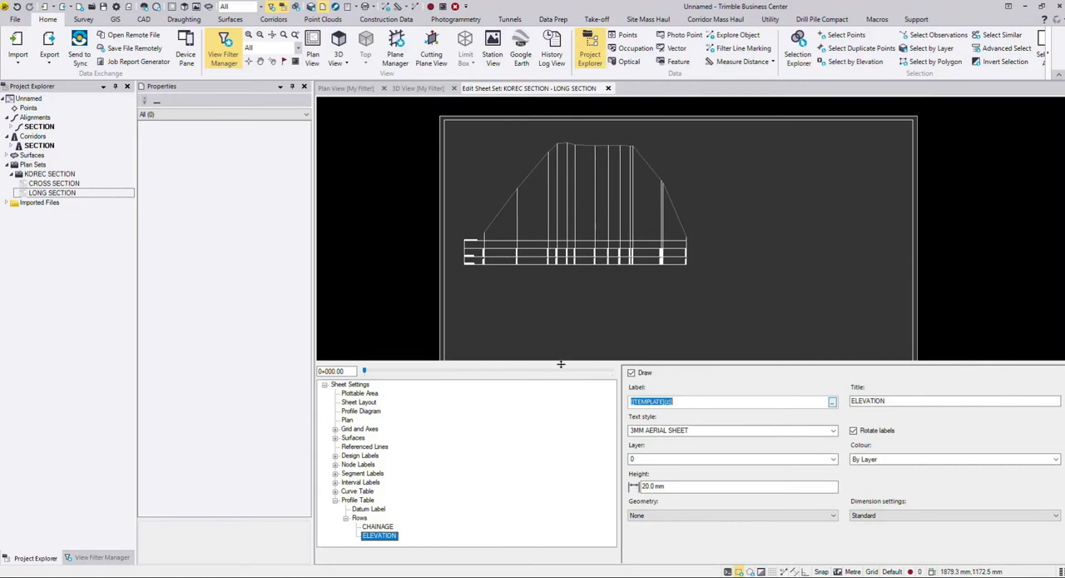
Enlarge and recentre the sheet preview to check the long section
drag(561, 363, 581, 454)
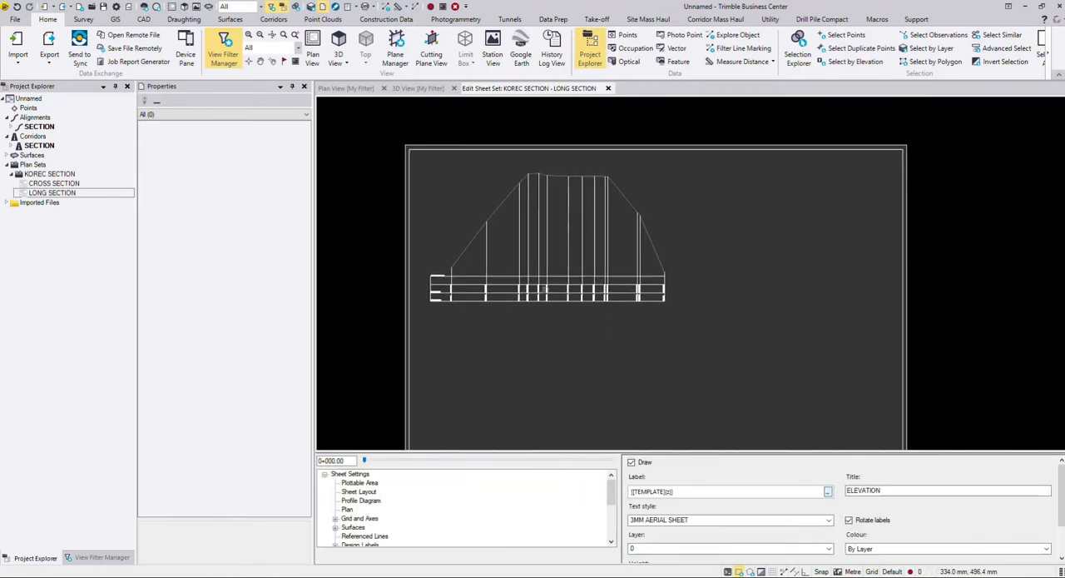
middle_drag(432, 158, 414, 137)
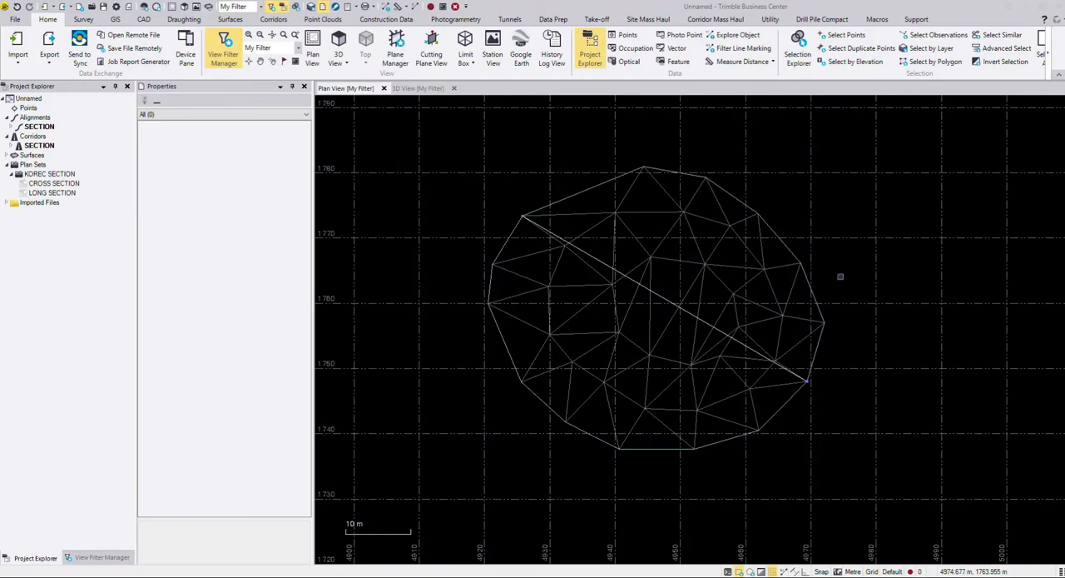
Build the sheets for the LONG SECTION sheet set
click(38, 193)
right_click(38, 193)
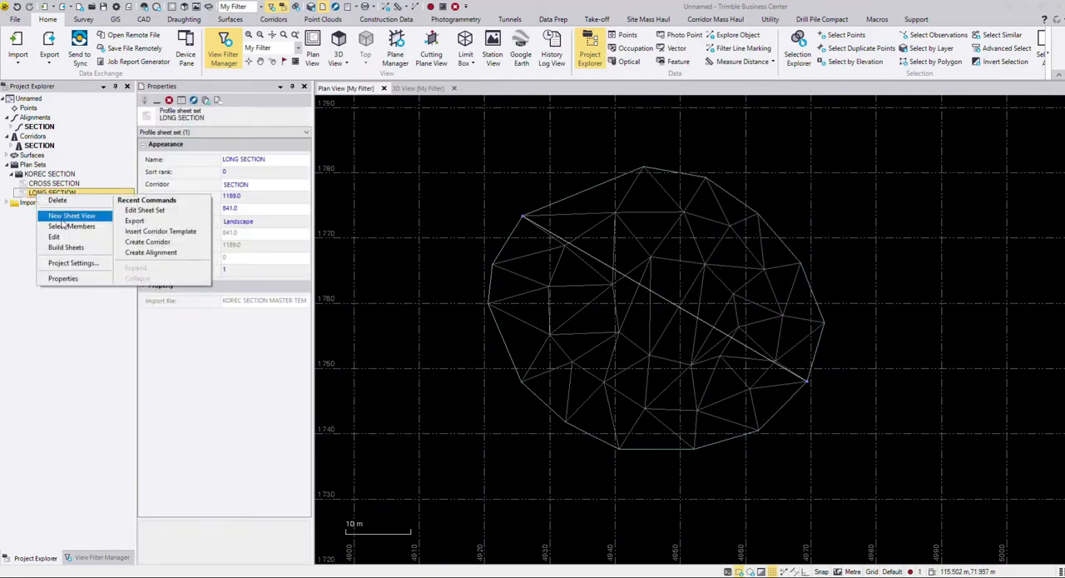
click(66, 248)
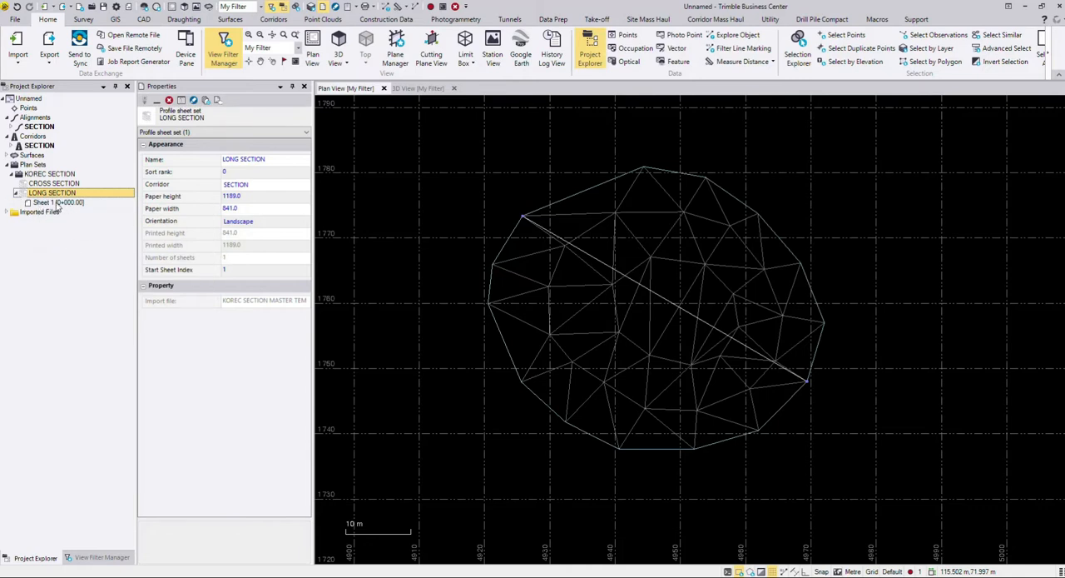
Open the new Sheet 1 [0+000.00] in its own sheet view
click(56, 203)
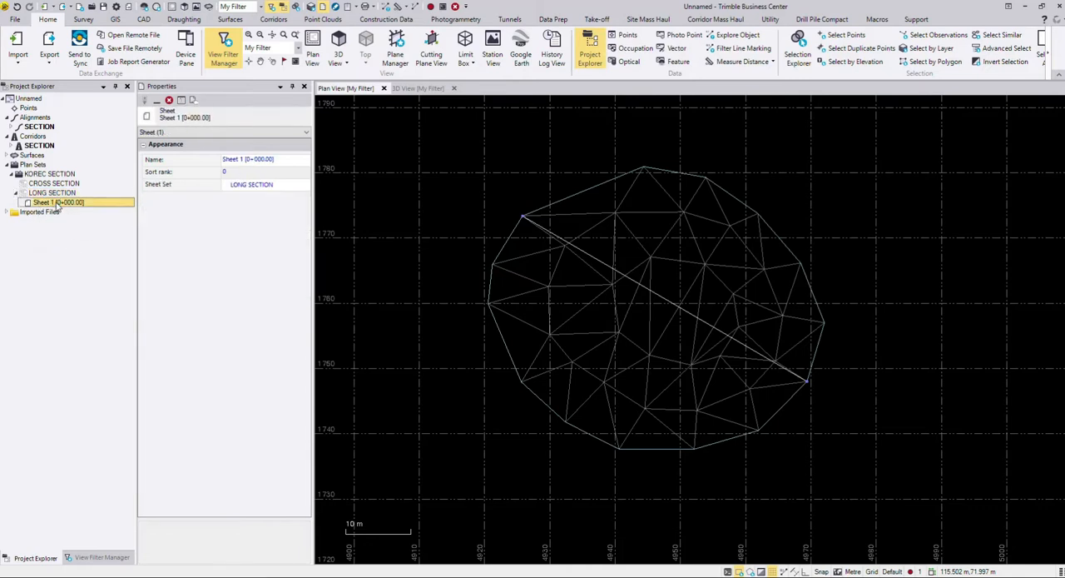
right_click(79, 204)
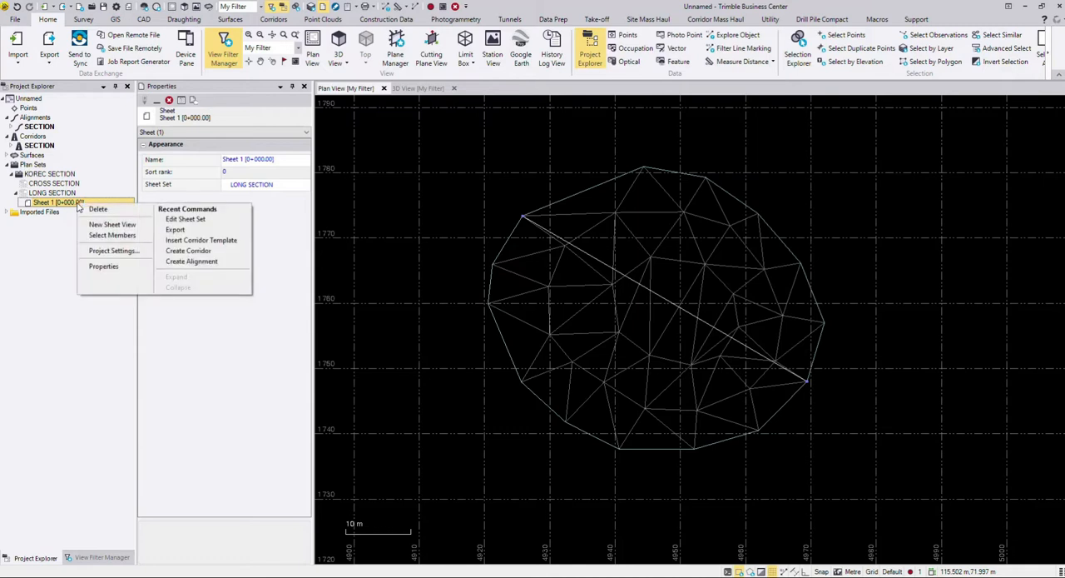
click(111, 224)
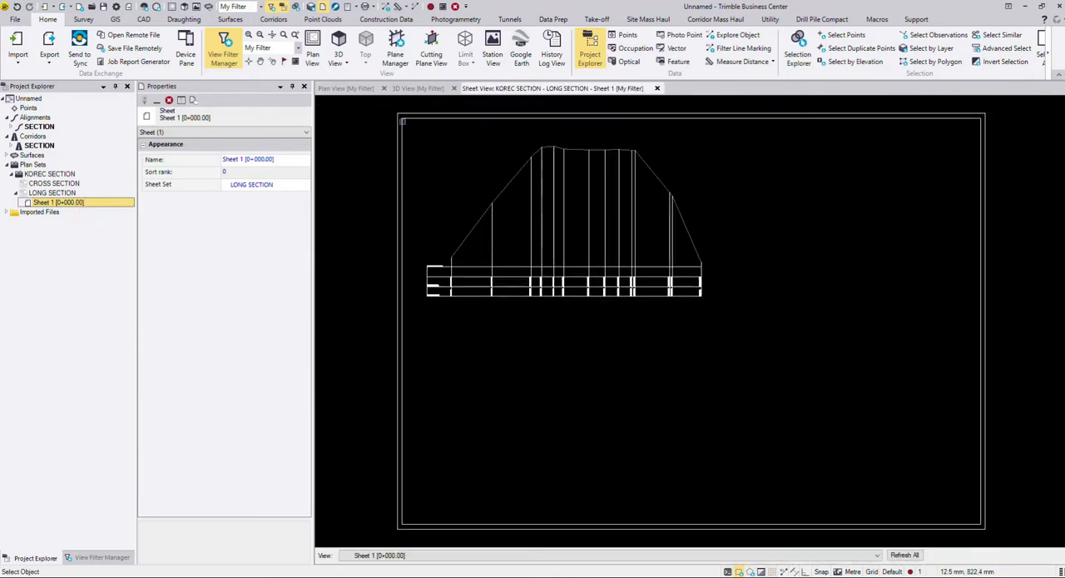
drag(386, 110, 1007, 537)
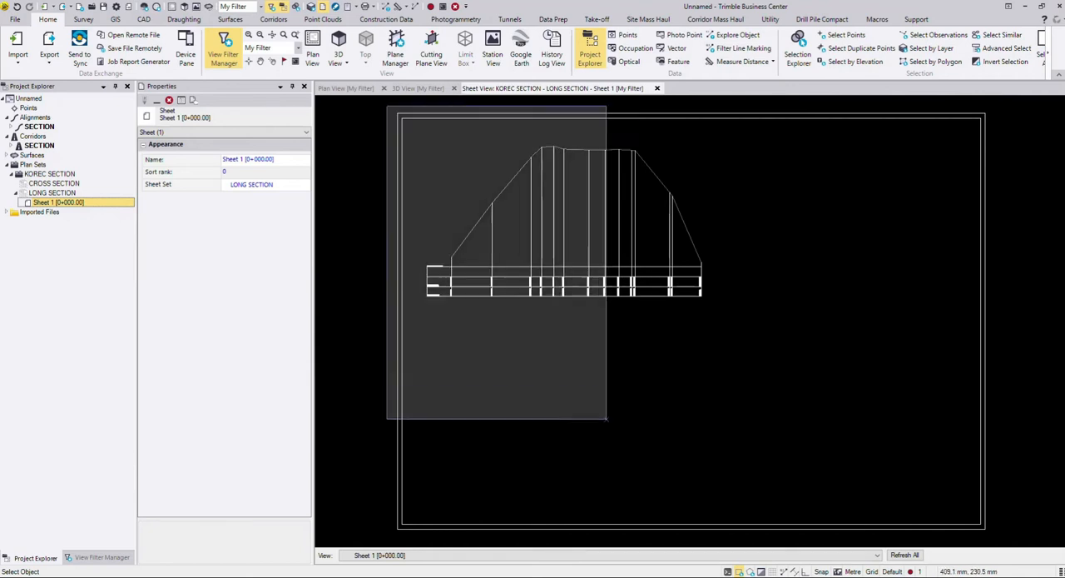
click(1005, 534)
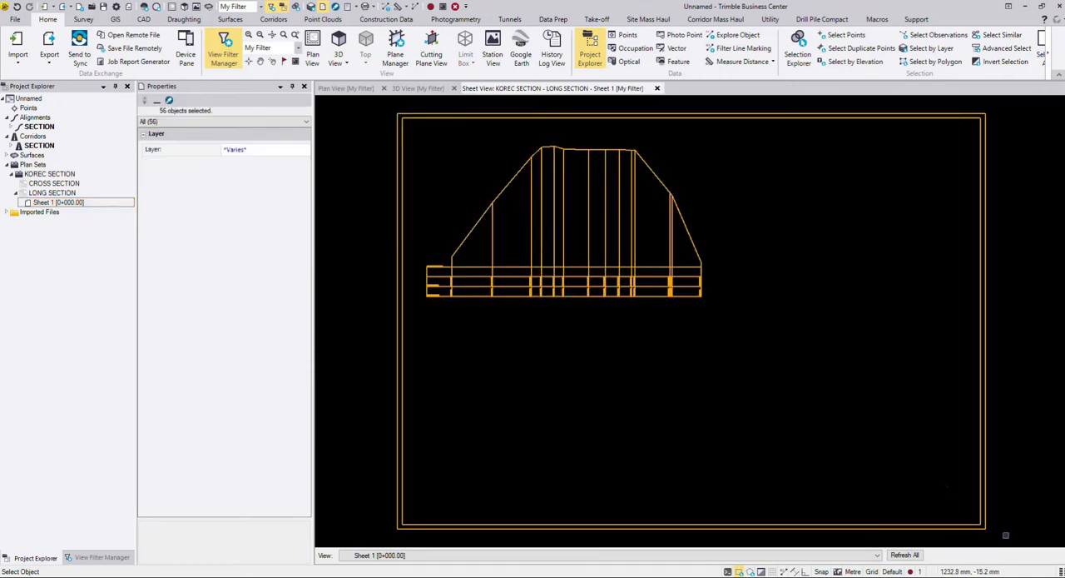
click(412, 129)
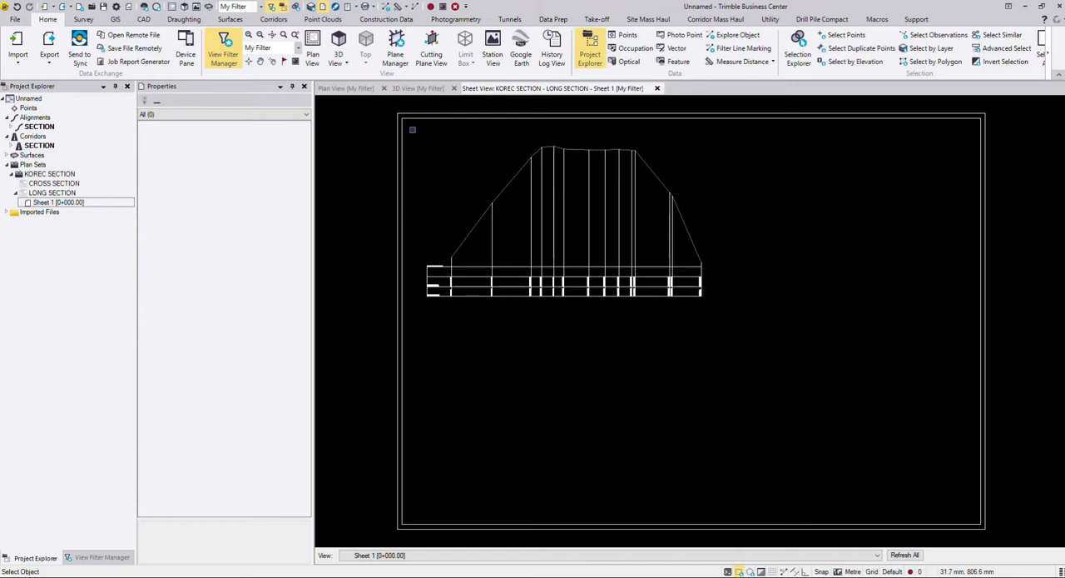
drag(412, 130, 733, 338)
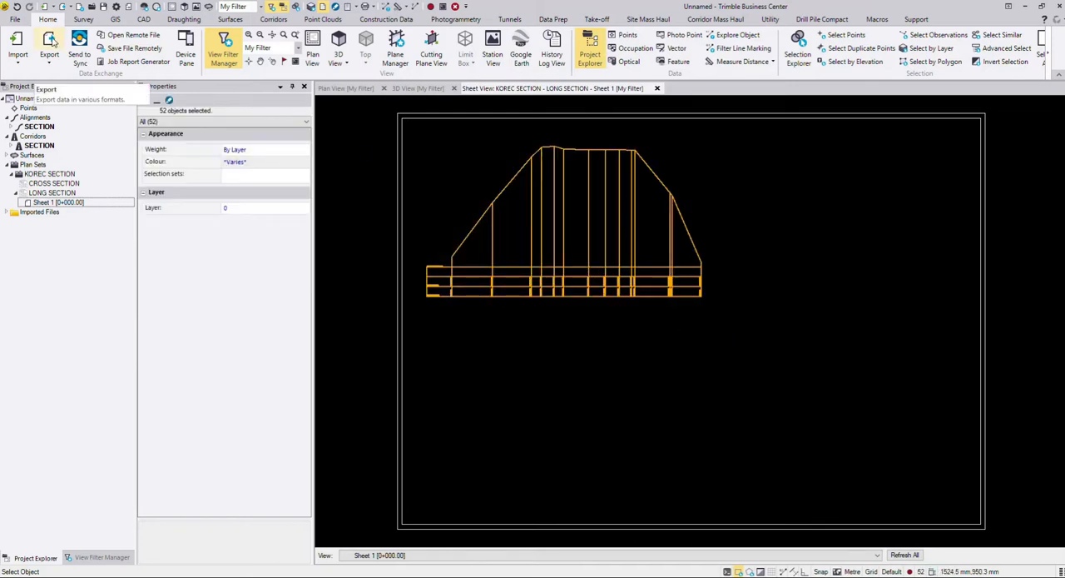
click(52, 41)
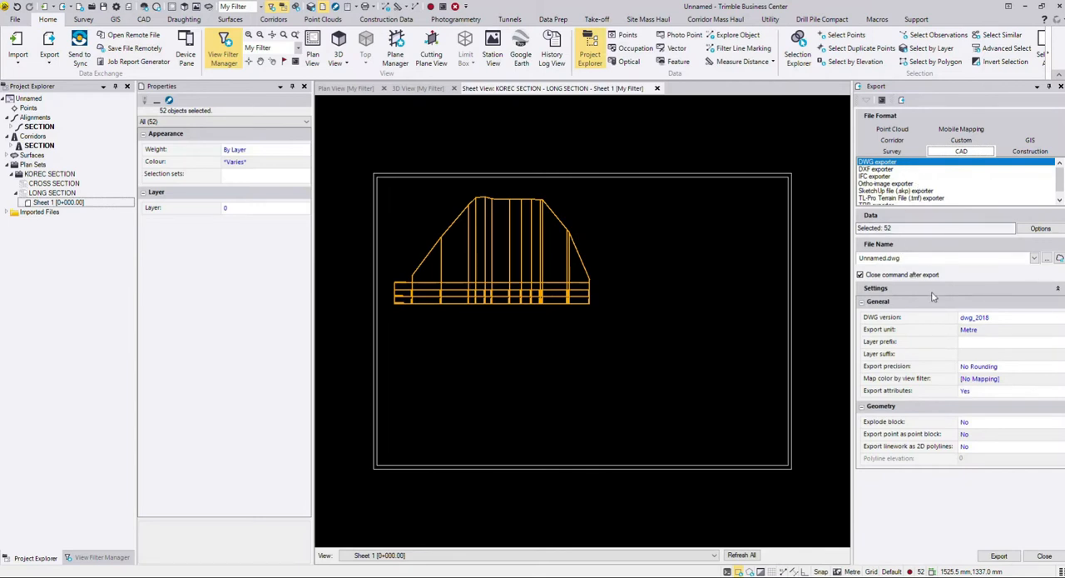
click(1045, 555)
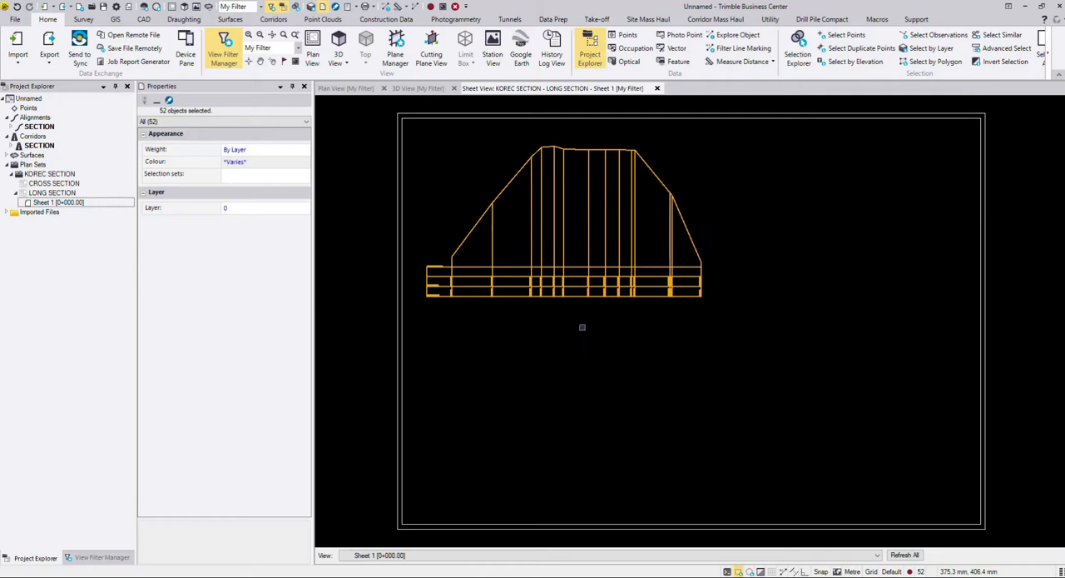
Deselect, then open the CROSS SECTION sheet set for editing from Project Explorer
click(582, 327)
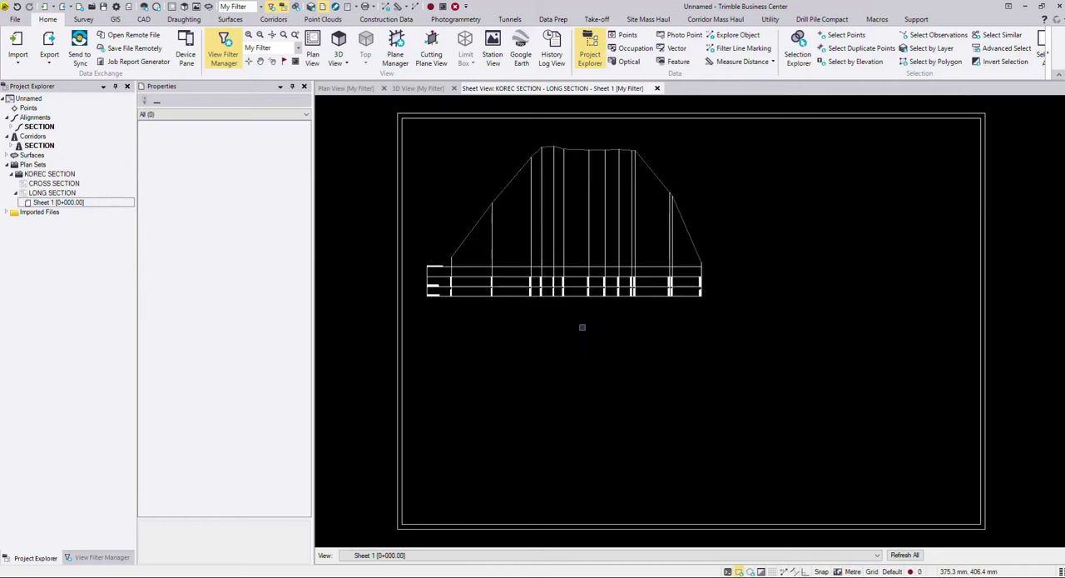
click(41, 184)
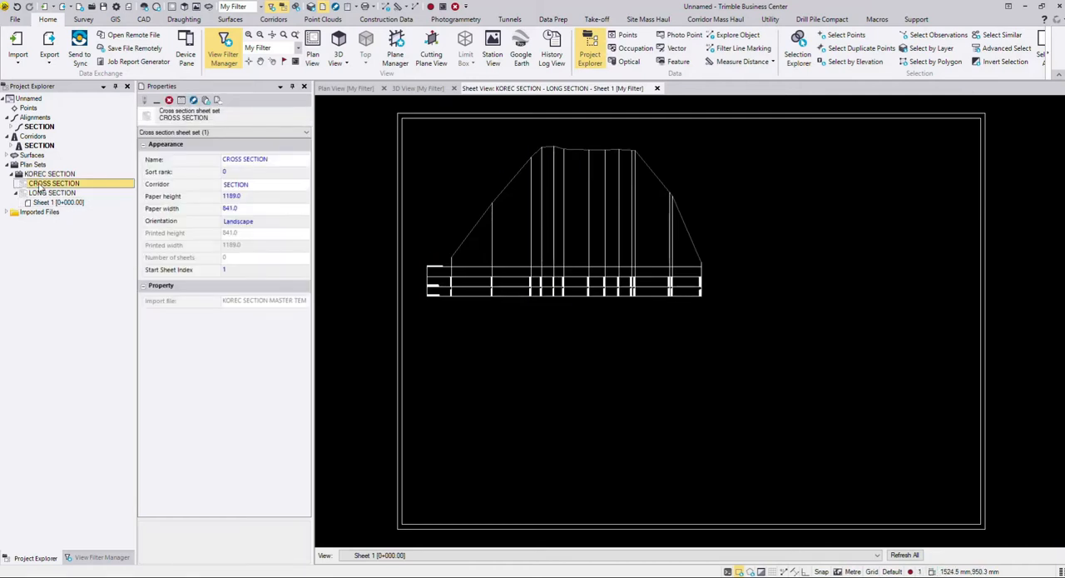
right_click(38, 185)
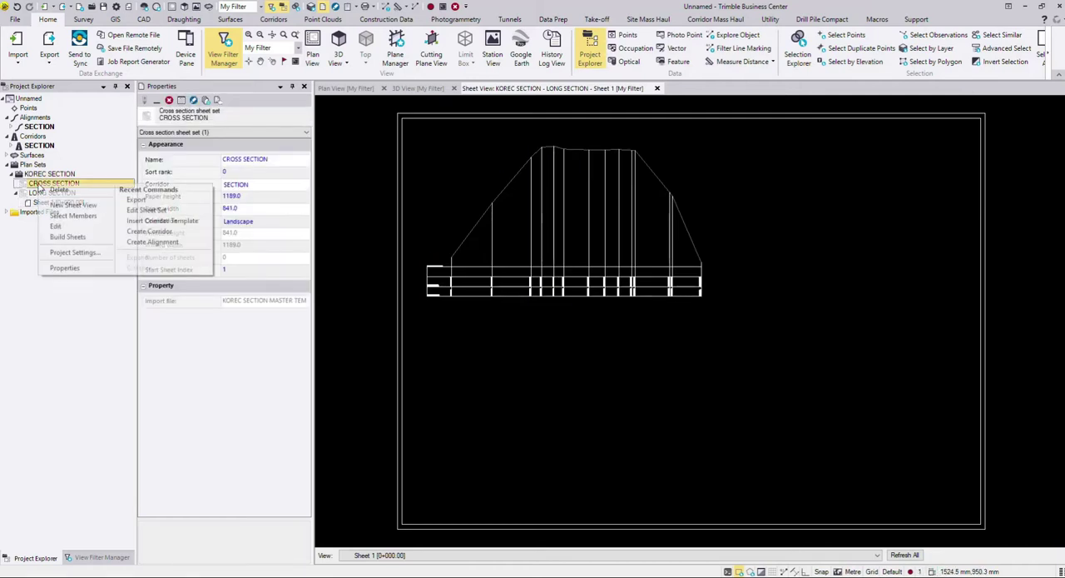
click(61, 227)
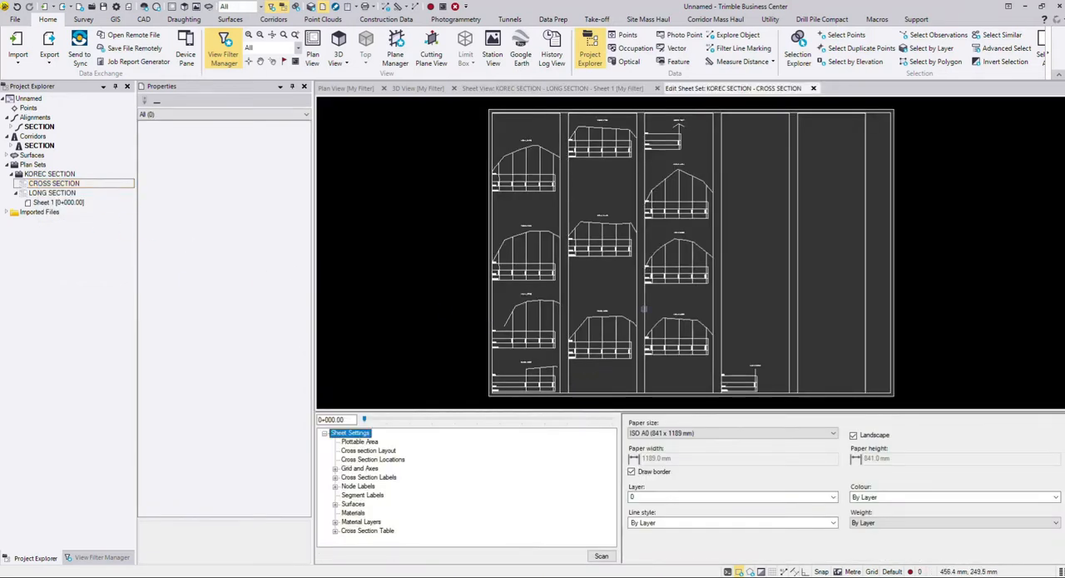
scroll(666, 266, up, 2)
scroll(665, 266, up, 1)
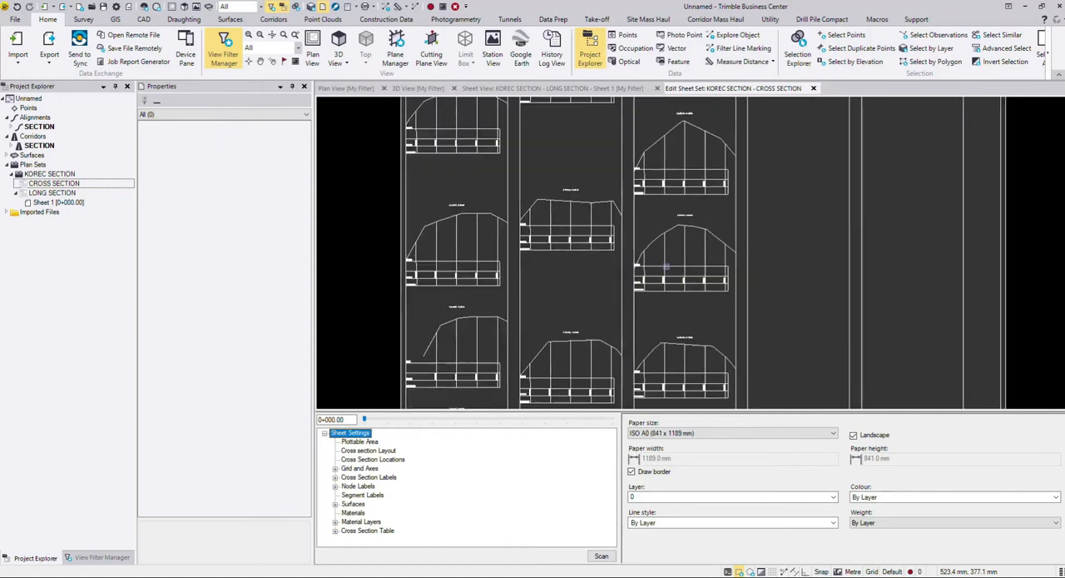
scroll(666, 266, up, 1)
scroll(666, 266, up, 1)
scroll(666, 266, up, 2)
scroll(665, 266, up, 1)
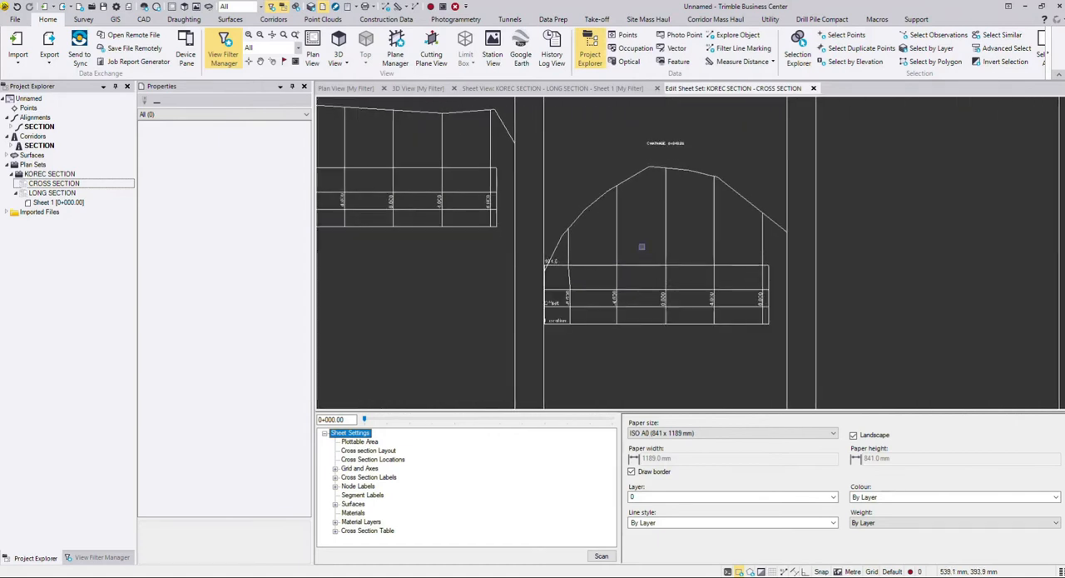
scroll(649, 249, up, 2)
scroll(633, 208, up, 1)
scroll(615, 160, up, 1)
scroll(615, 159, down, 2)
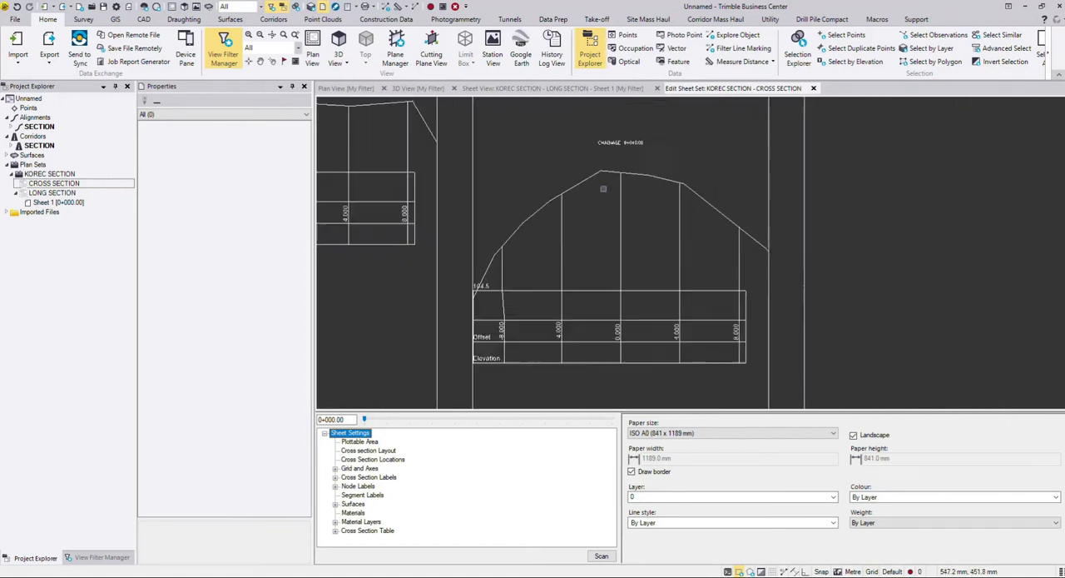
scroll(615, 208, down, 1)
scroll(615, 208, down, 1)
scroll(528, 273, down, 1)
scroll(528, 273, down, 2)
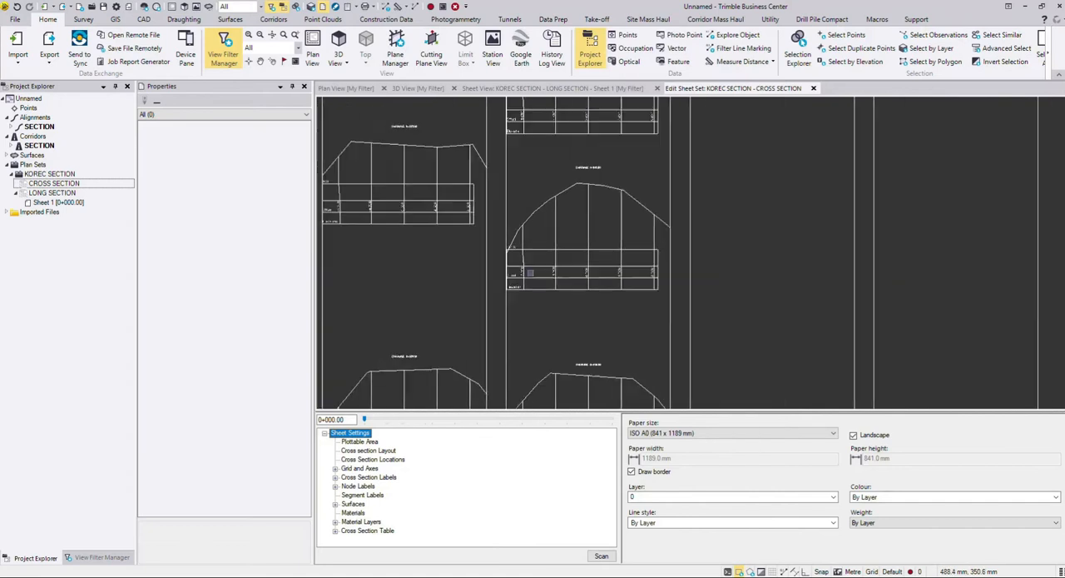
scroll(529, 273, down, 2)
Rearrange the preview and check which surfaces are drawn on the cross sections
drag(467, 249, 582, 249)
scroll(541, 233, down, 2)
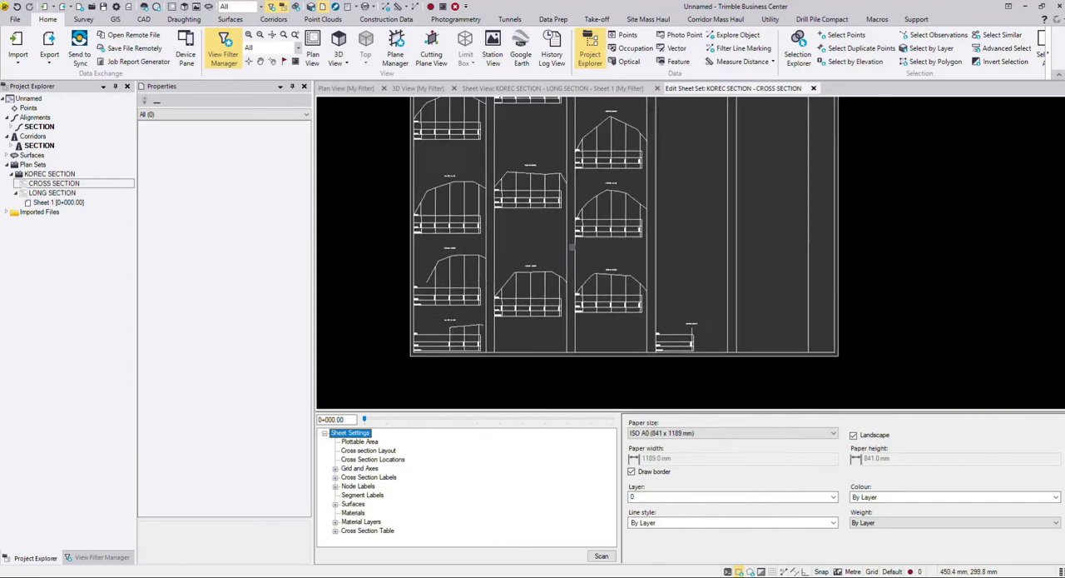
scroll(541, 233, down, 1)
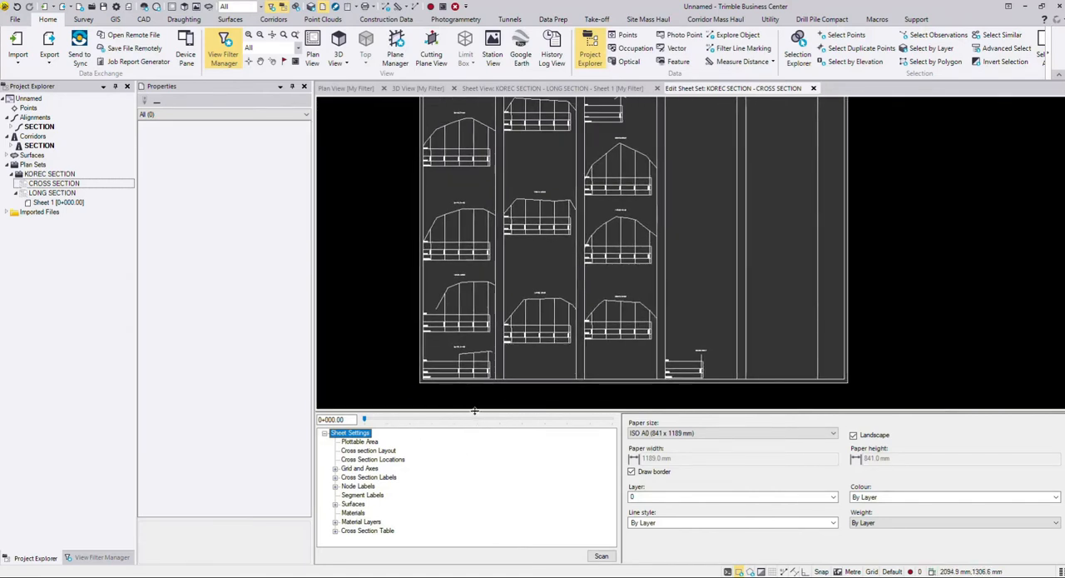
drag(476, 411, 477, 363)
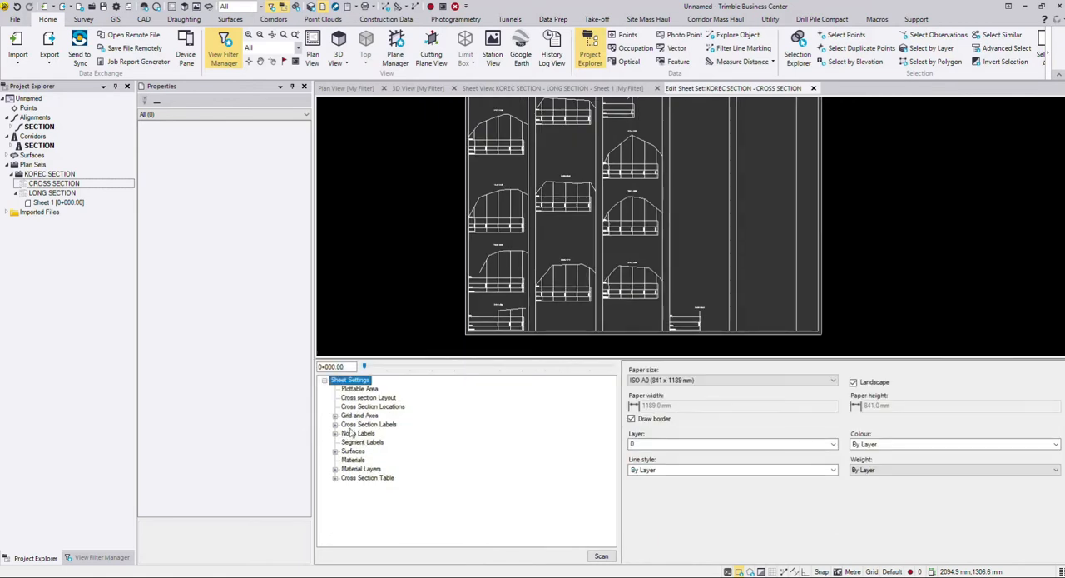
click(351, 450)
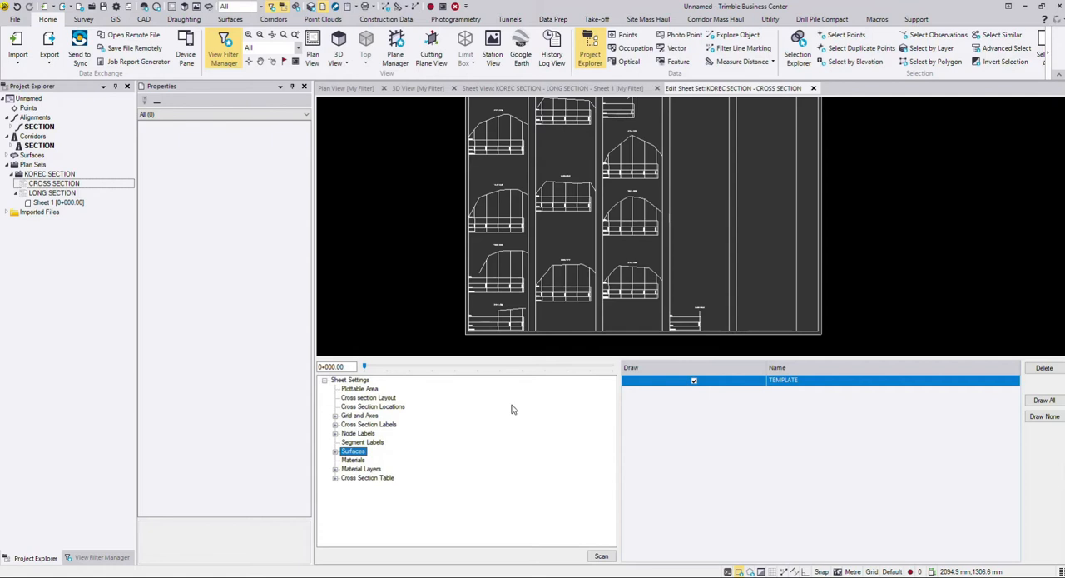
Expand Cross Section Table > Rows and select the Elevation row
click(367, 478)
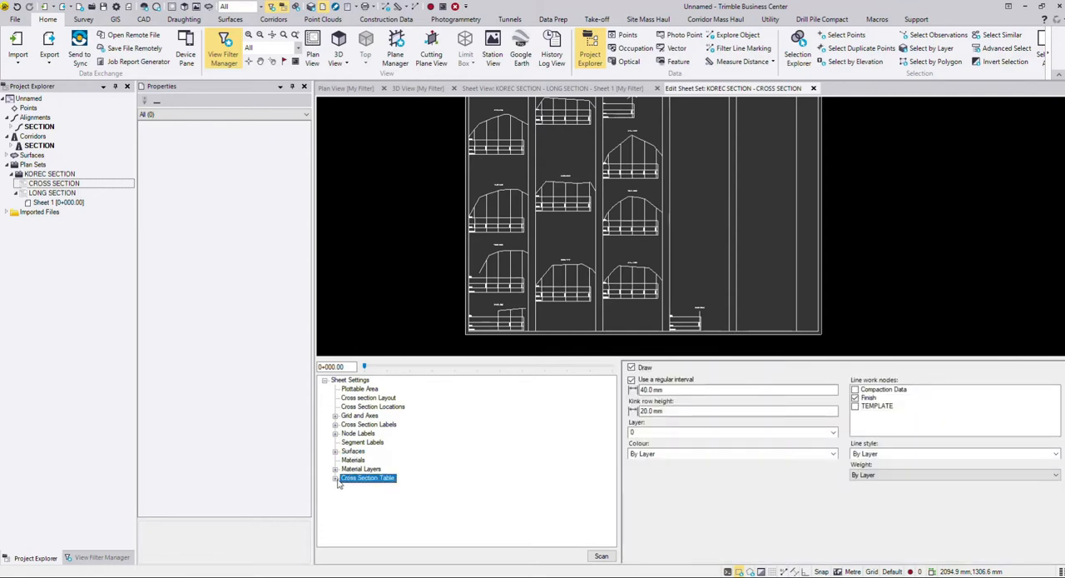
click(336, 478)
click(347, 487)
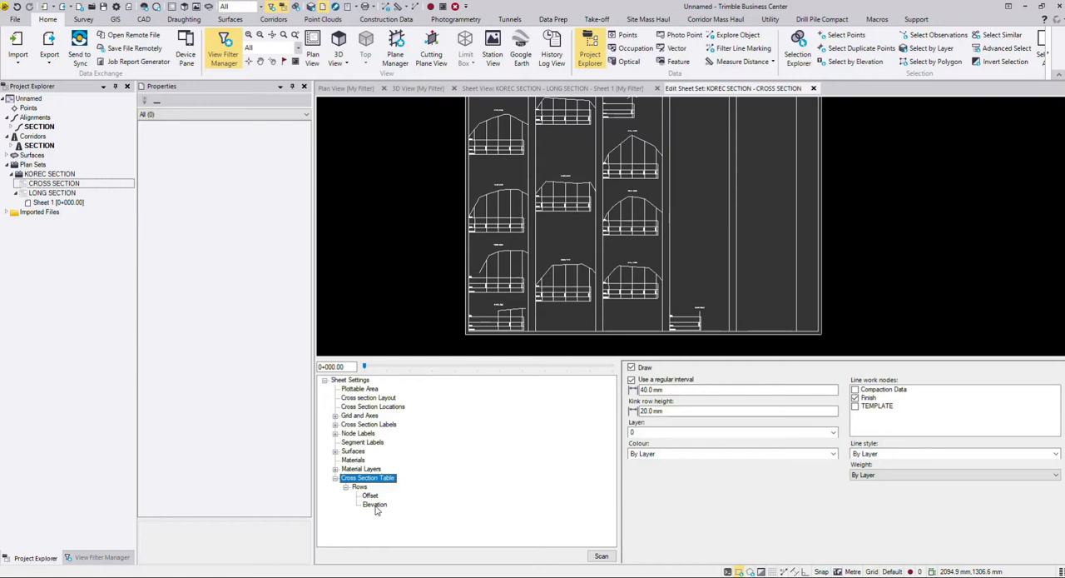
click(374, 505)
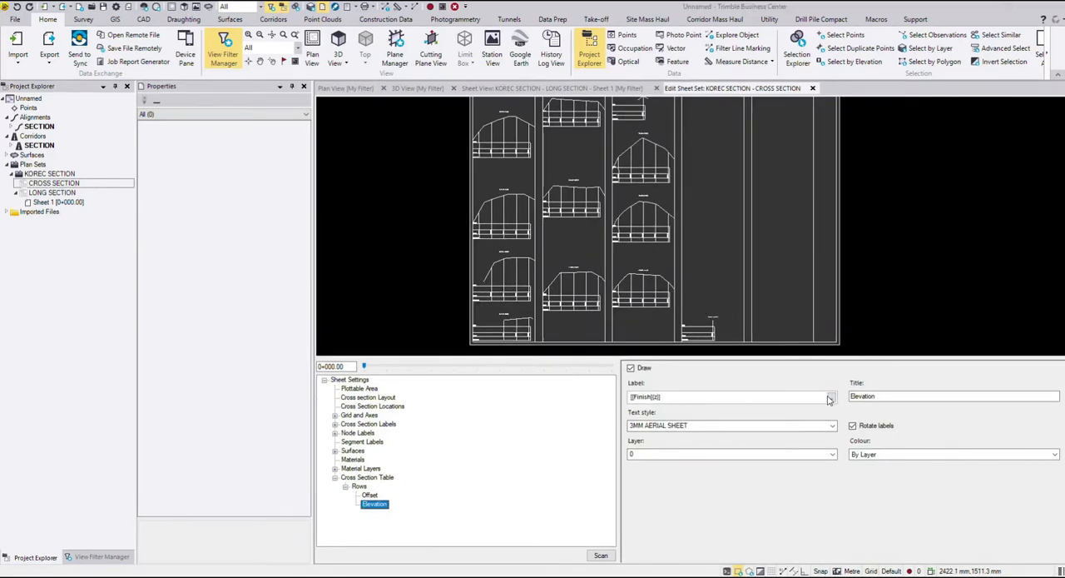
Replace the [[Finish](z)] label with an Elevation tag on Surface 1 TEMPLATE and confirm
click(833, 397)
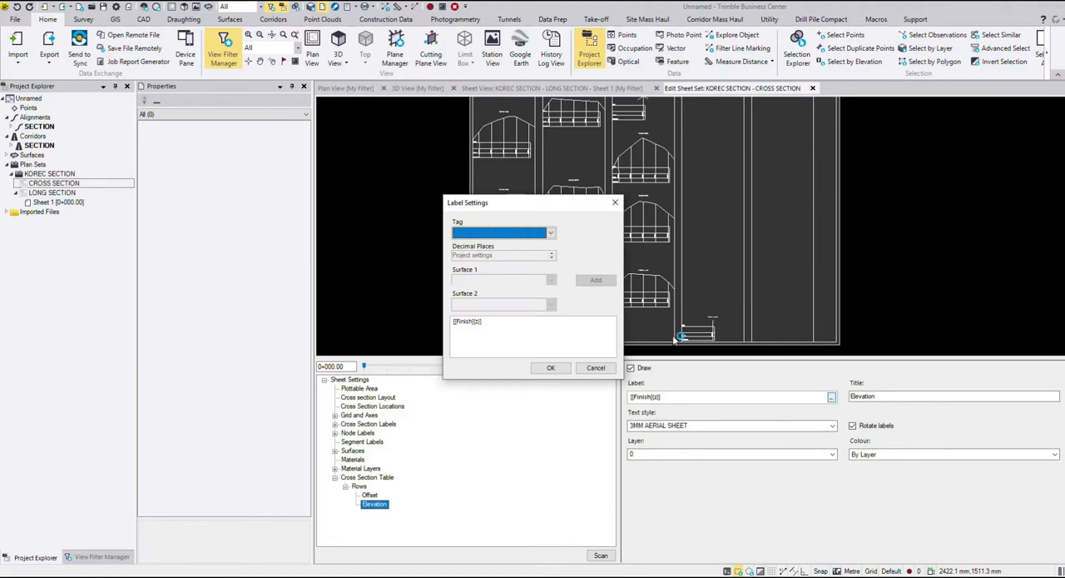
drag(518, 320, 441, 331)
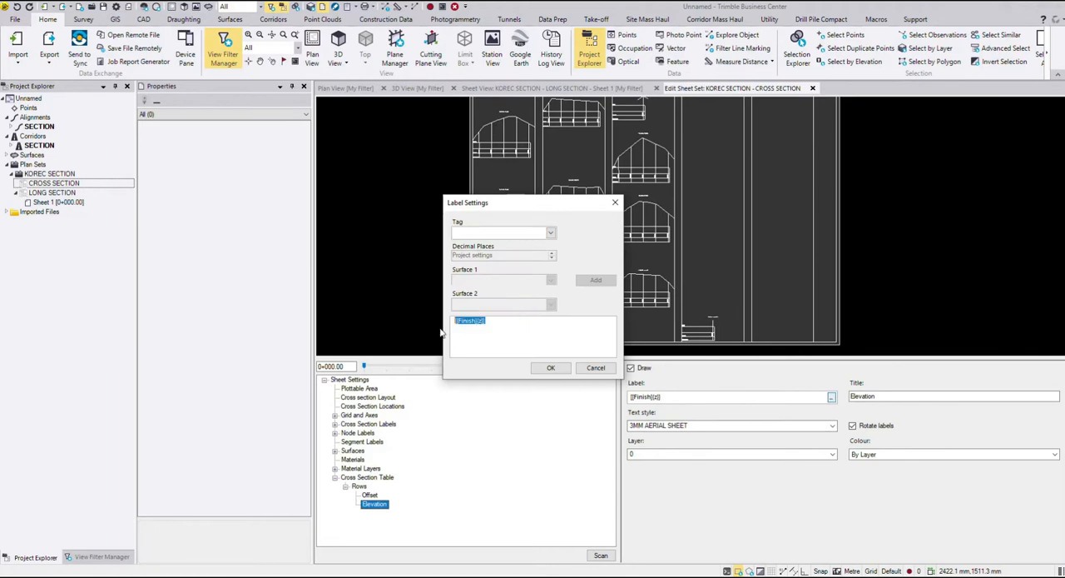
key(Delete)
click(551, 233)
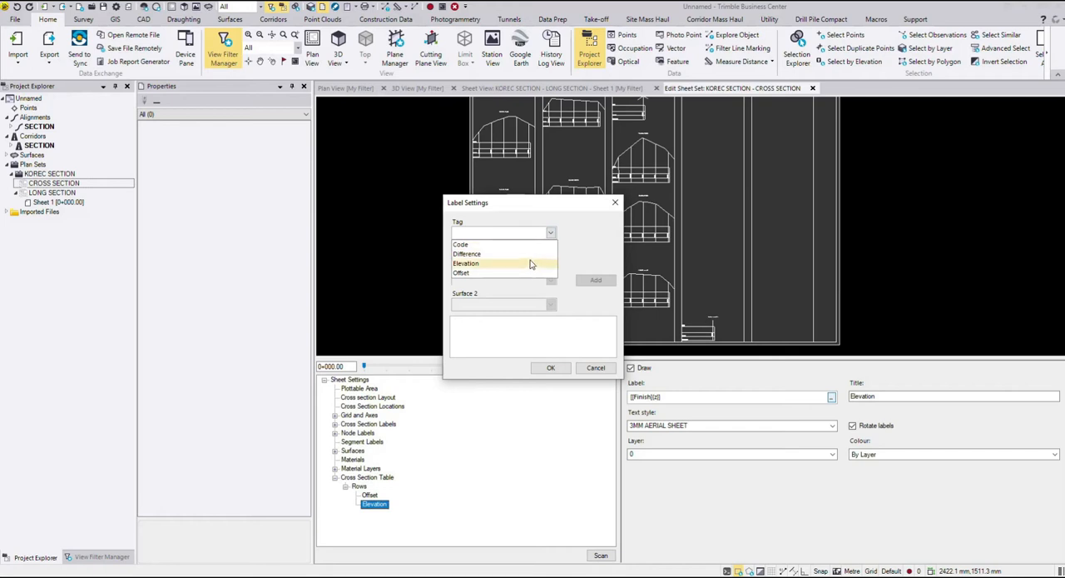
click(529, 264)
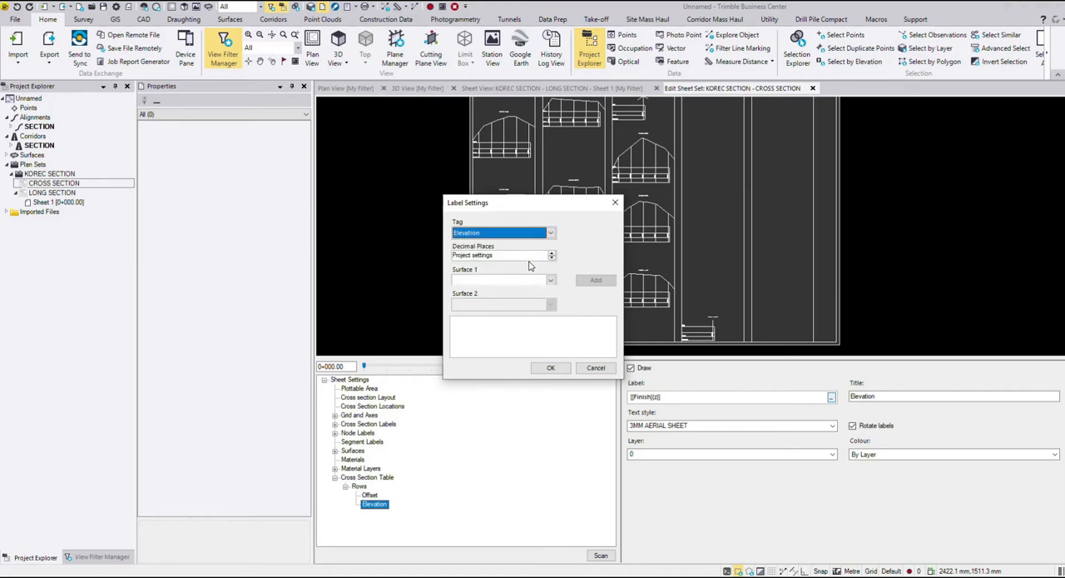
click(551, 281)
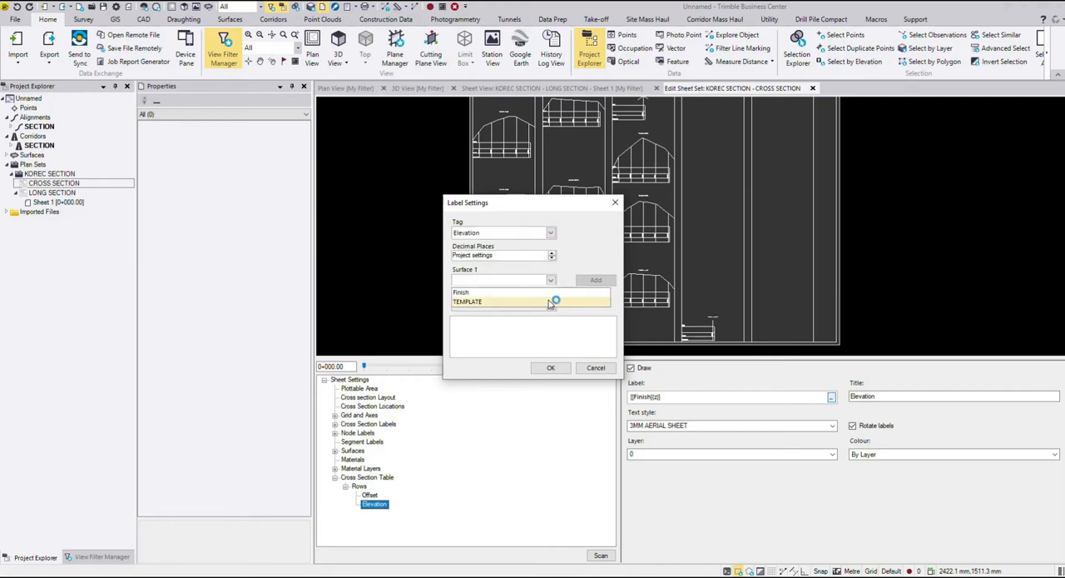
click(550, 302)
click(595, 282)
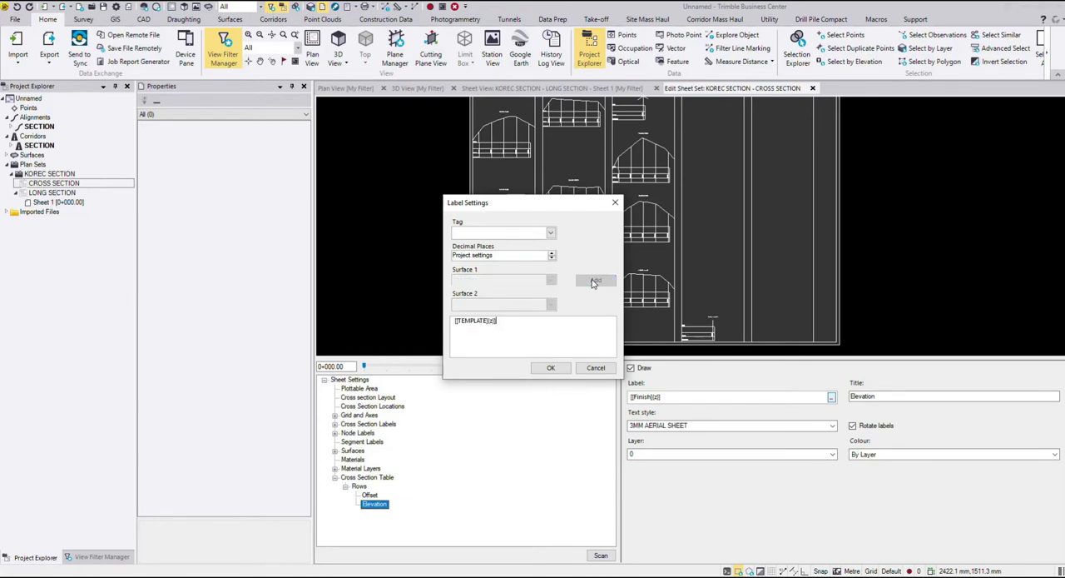
click(551, 367)
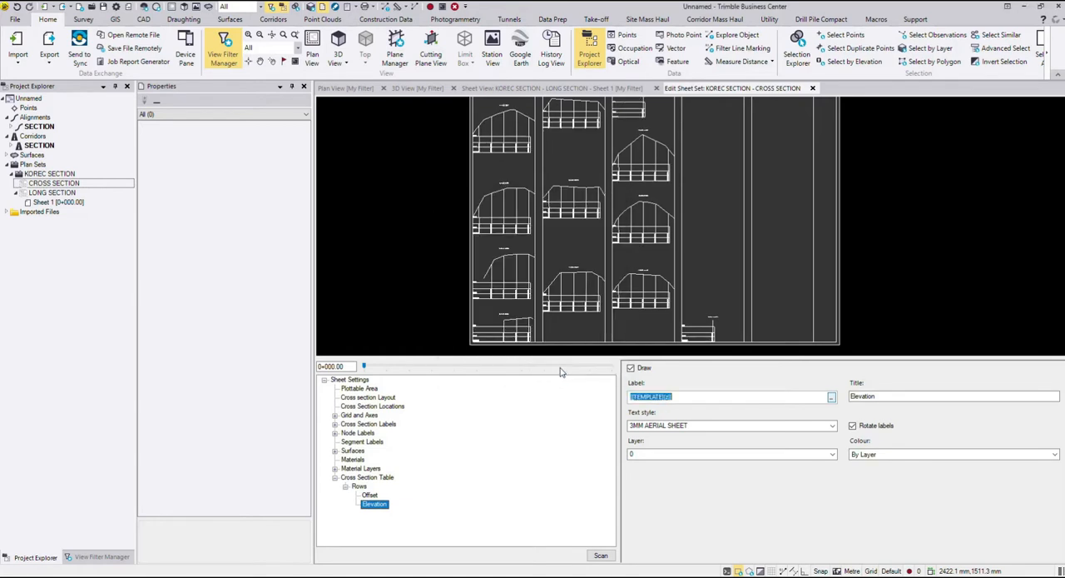
scroll(613, 319, up, 3)
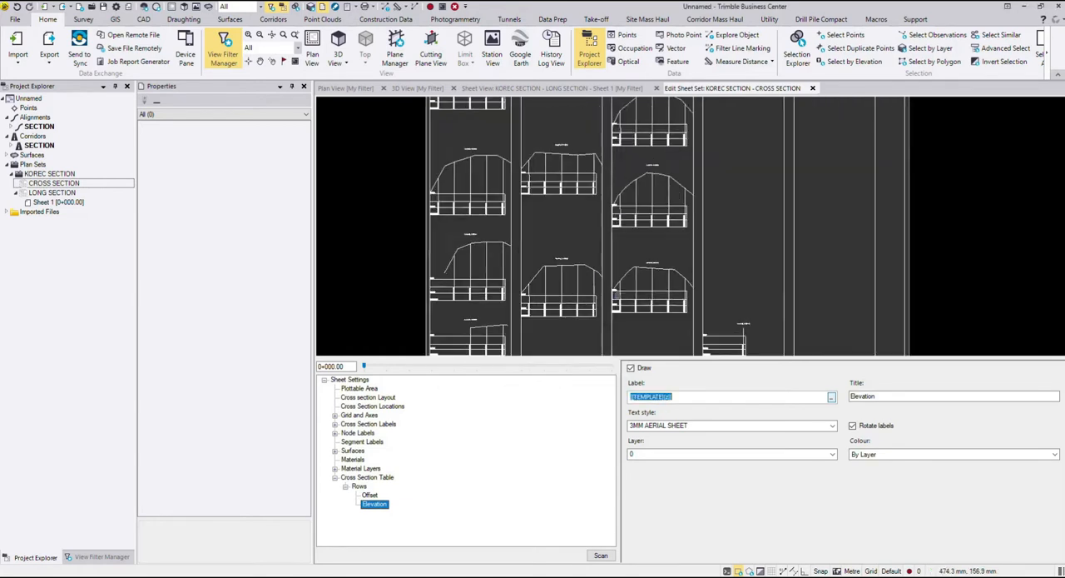
scroll(632, 308, up, 2)
scroll(620, 303, up, 1)
scroll(620, 283, up, 2)
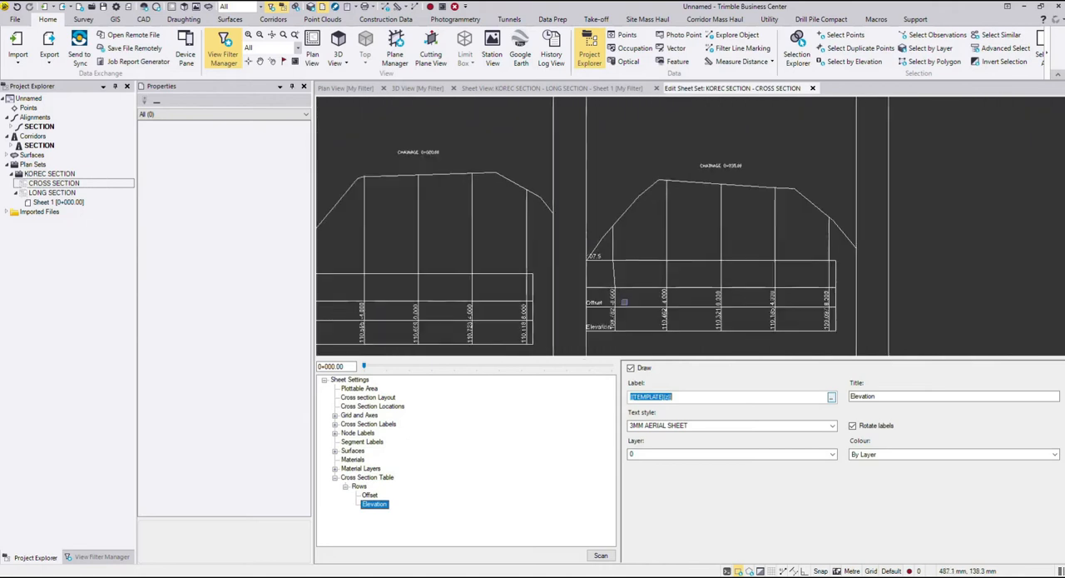
scroll(617, 266, up, 2)
scroll(616, 263, up, 1)
scroll(613, 266, up, 1)
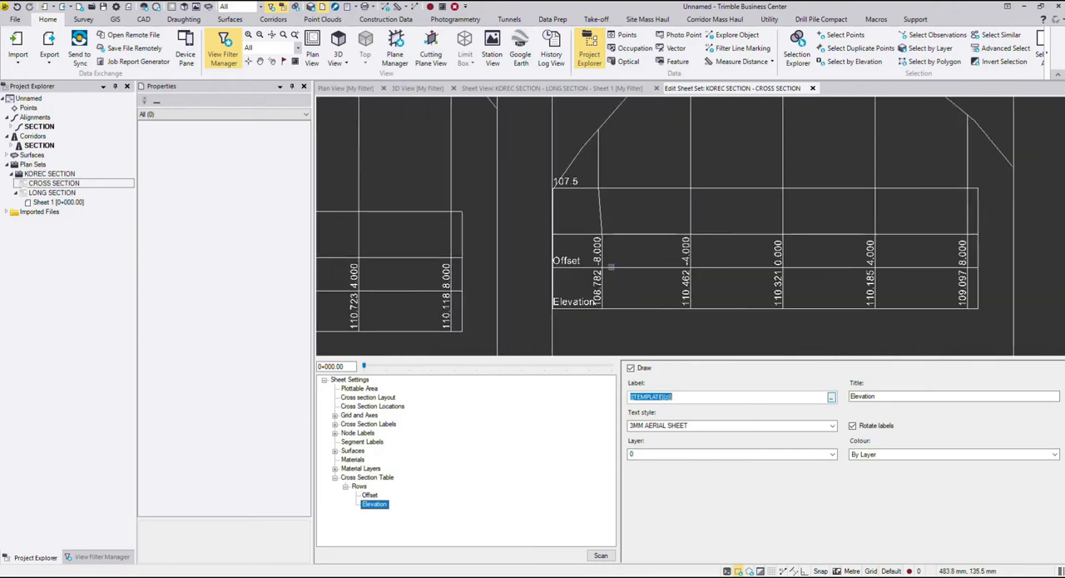
scroll(632, 265, down, 2)
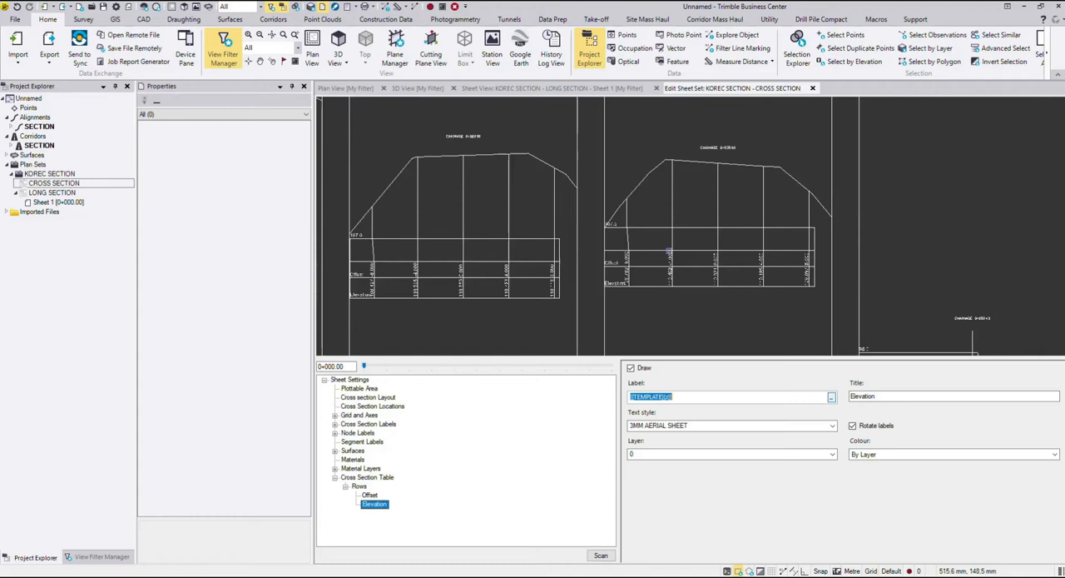
scroll(639, 270, down, 2)
middle_drag(641, 268, 676, 259)
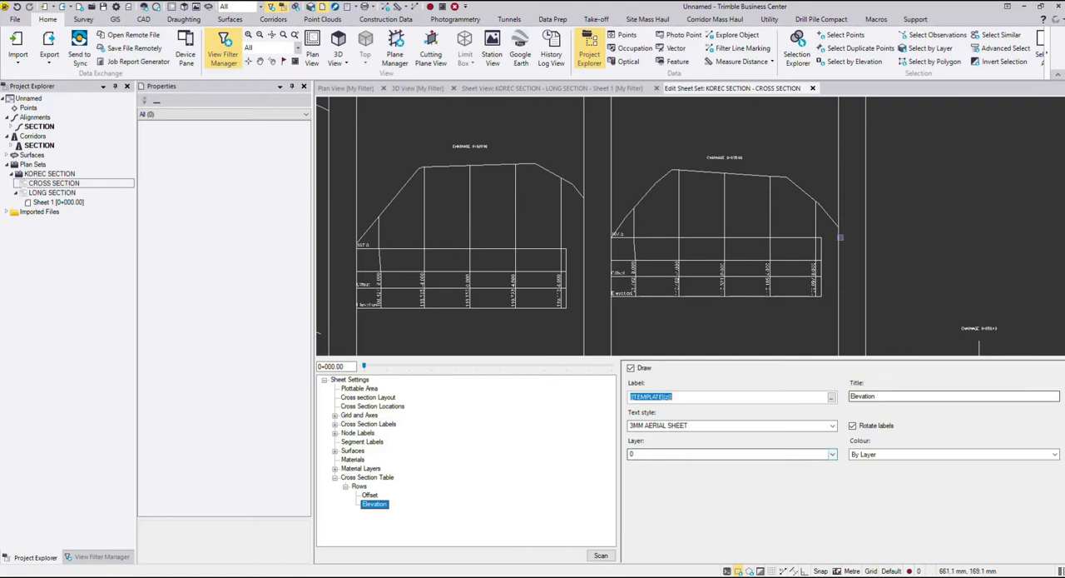
scroll(841, 237, down, 2)
scroll(832, 238, down, 1)
scroll(809, 254, down, 1)
scroll(749, 262, down, 2)
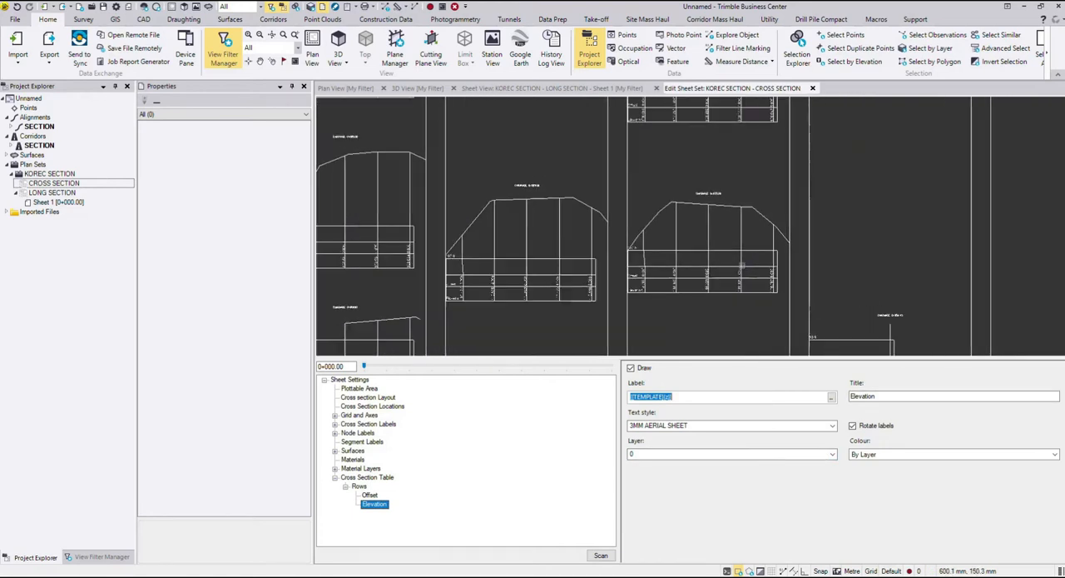
click(832, 425)
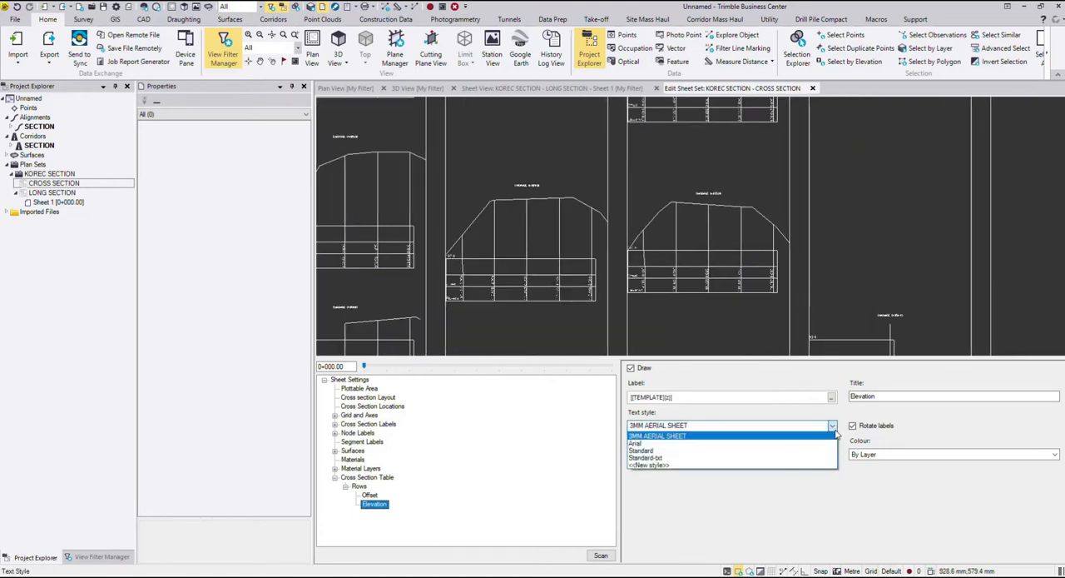
click(649, 464)
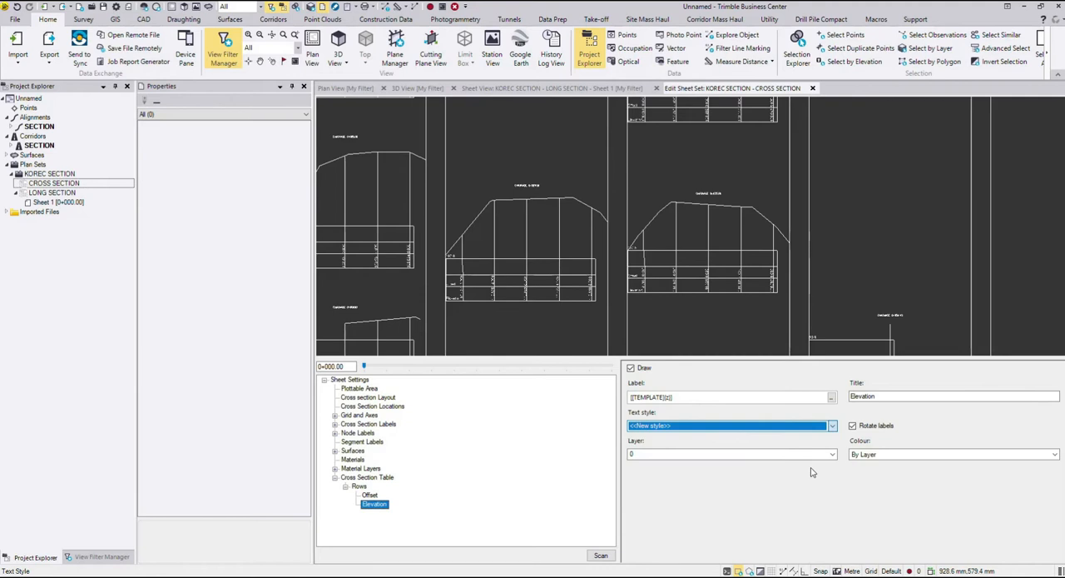
click(582, 447)
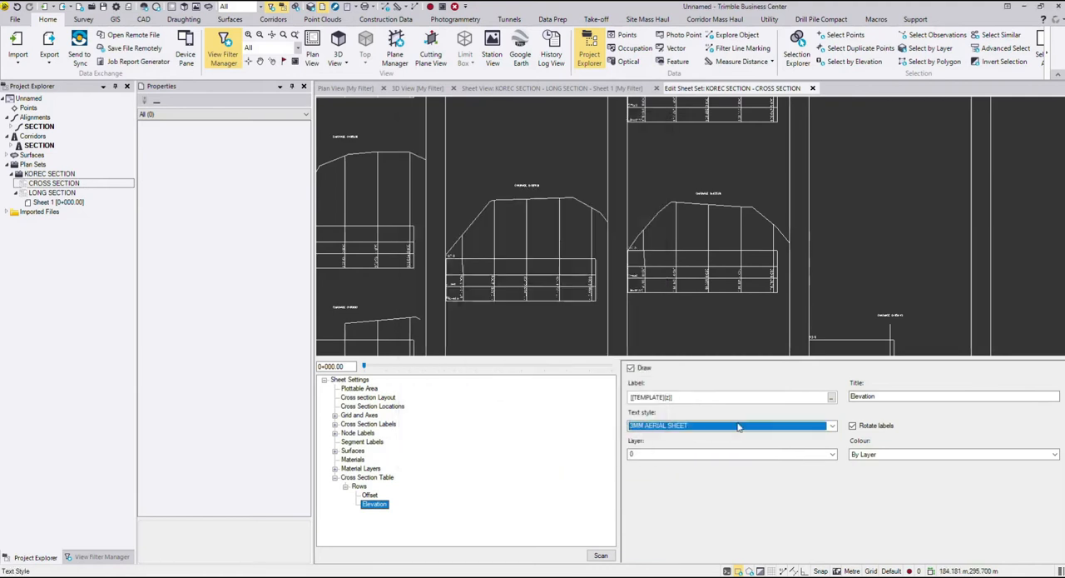
click(831, 454)
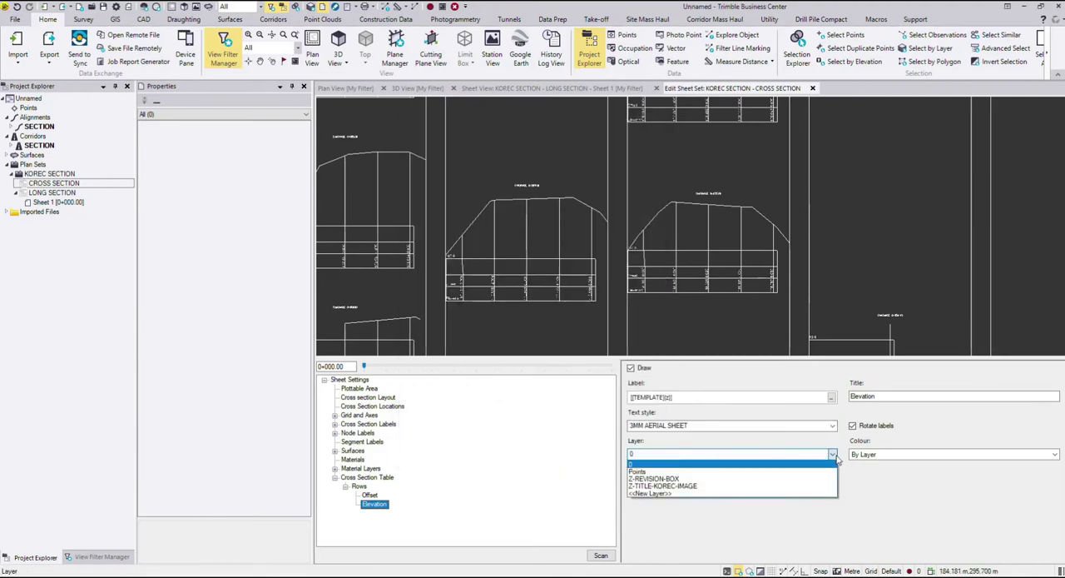
click(829, 499)
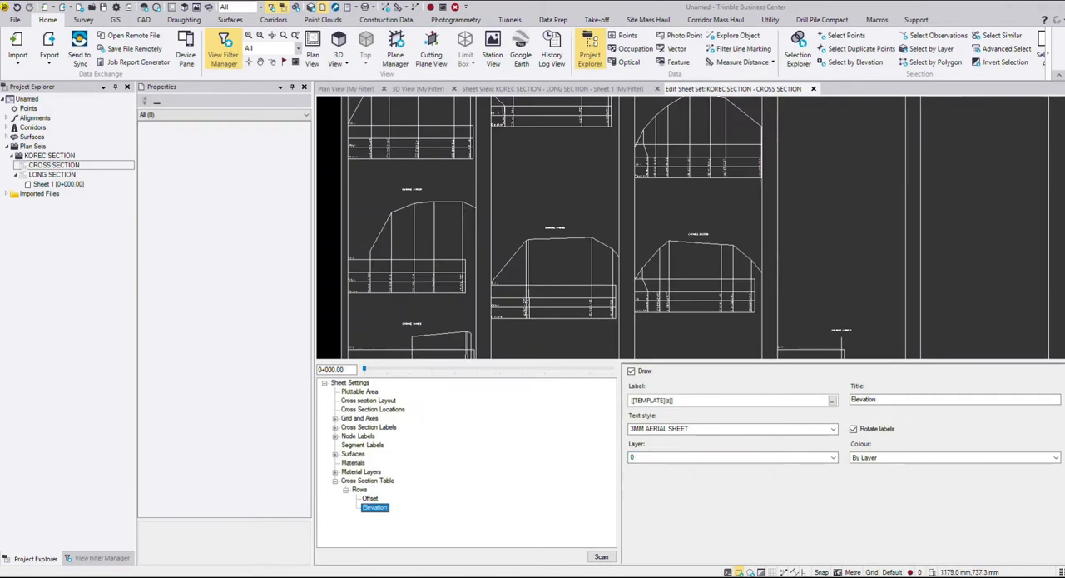
Drag KOREC 2019.10.fxl from the desktop into the project and verify it under Imported Files
double_click(1040, 7)
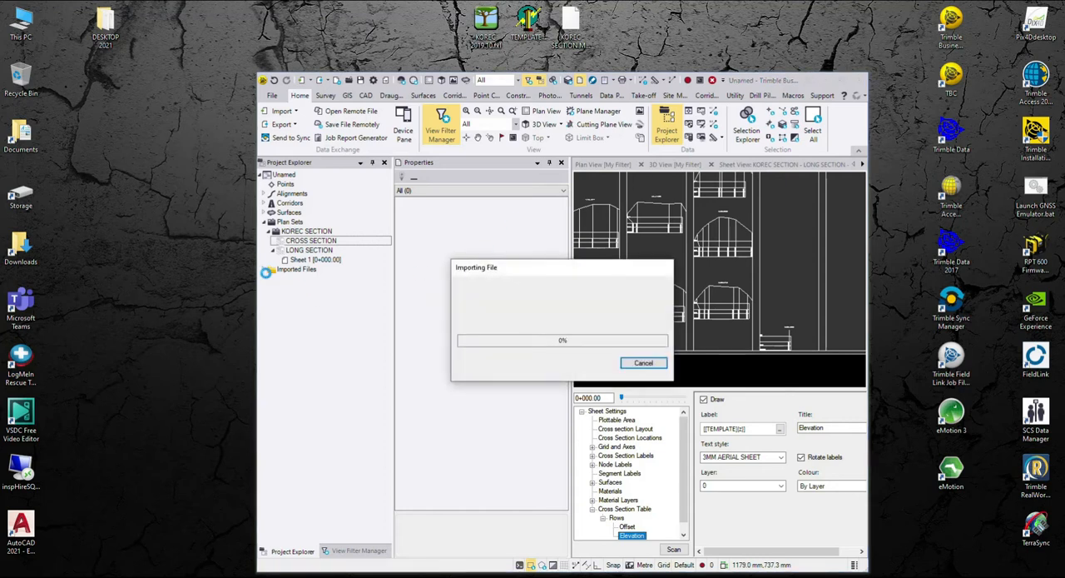
click(271, 279)
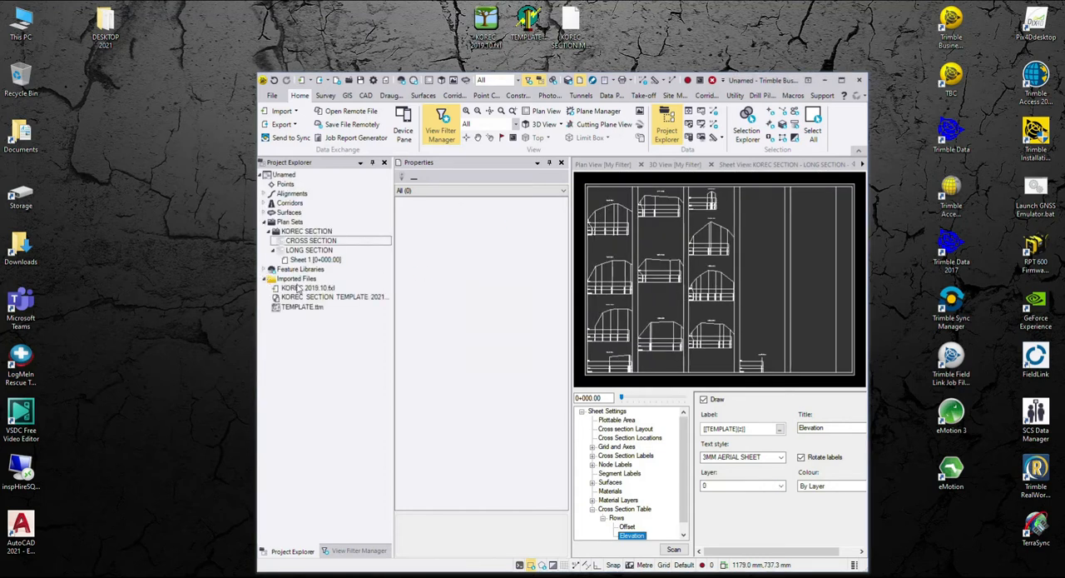
click(306, 287)
double_click(840, 81)
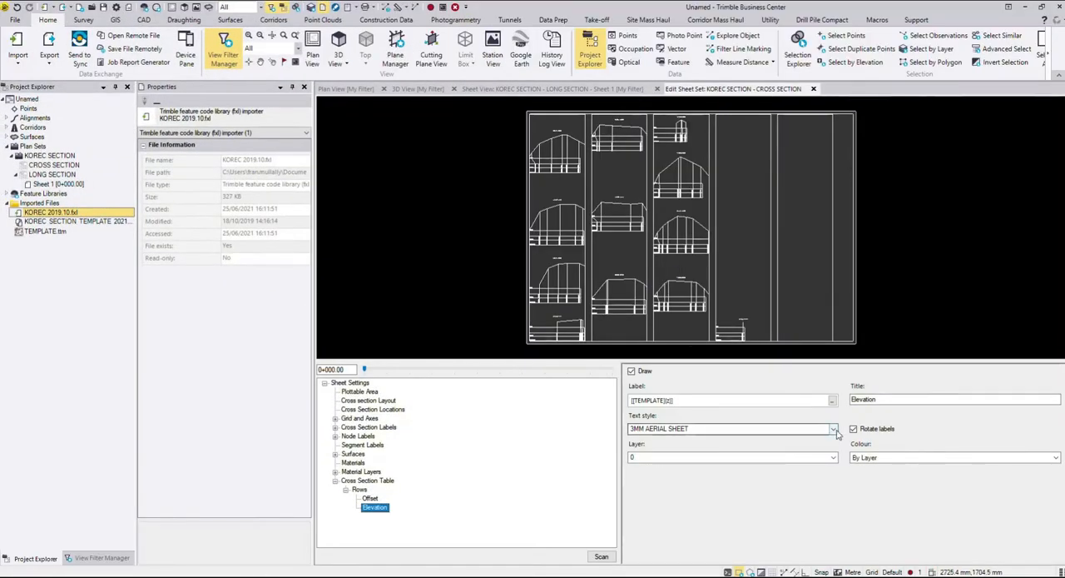
click(835, 429)
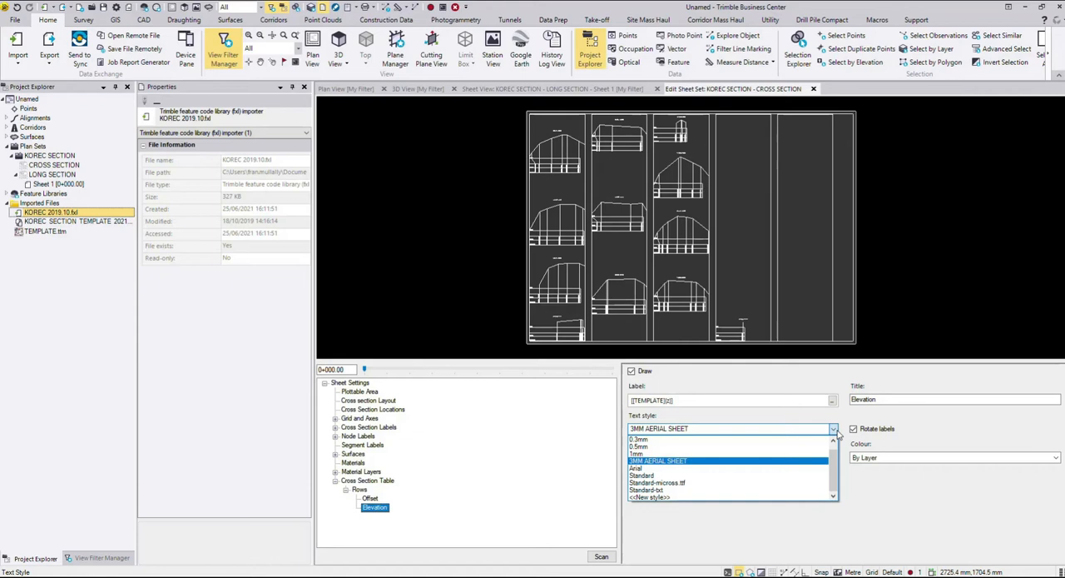
click(834, 429)
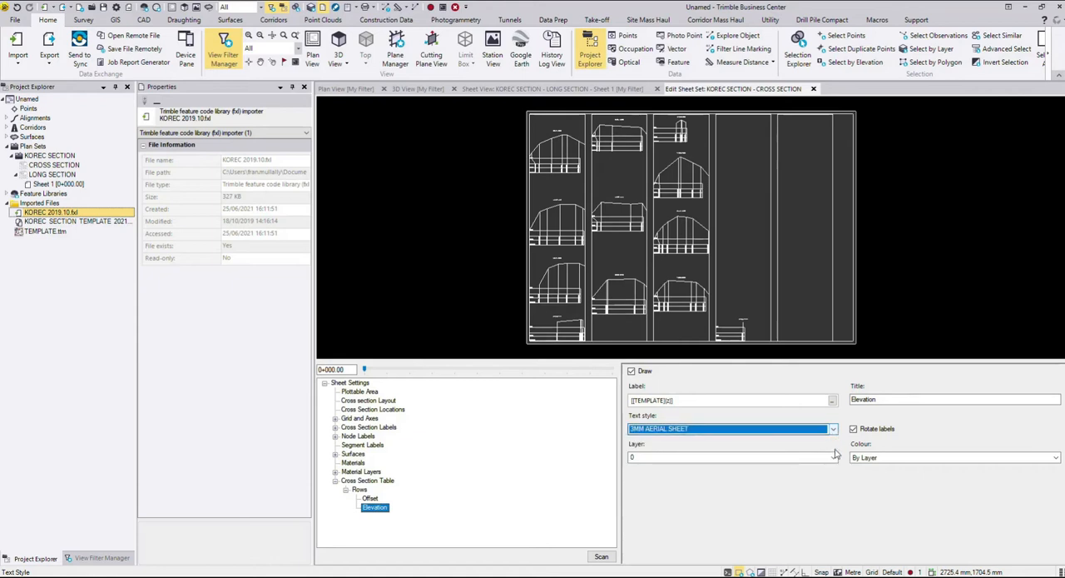
click(834, 458)
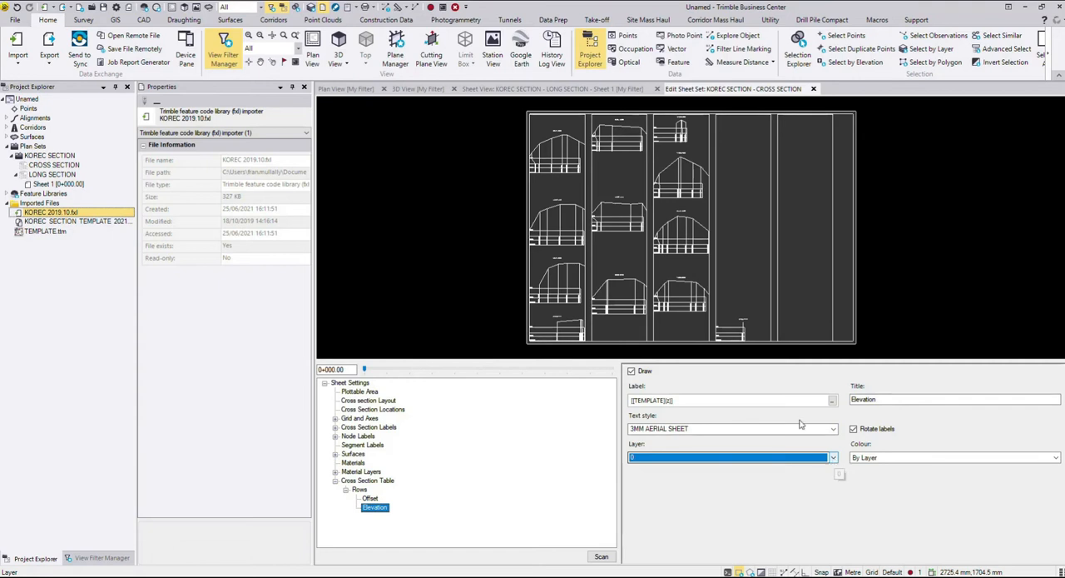
Build the sheets for the CROSS SECTION sheet set, creating Sheet 1 and Sheet 2
click(54, 165)
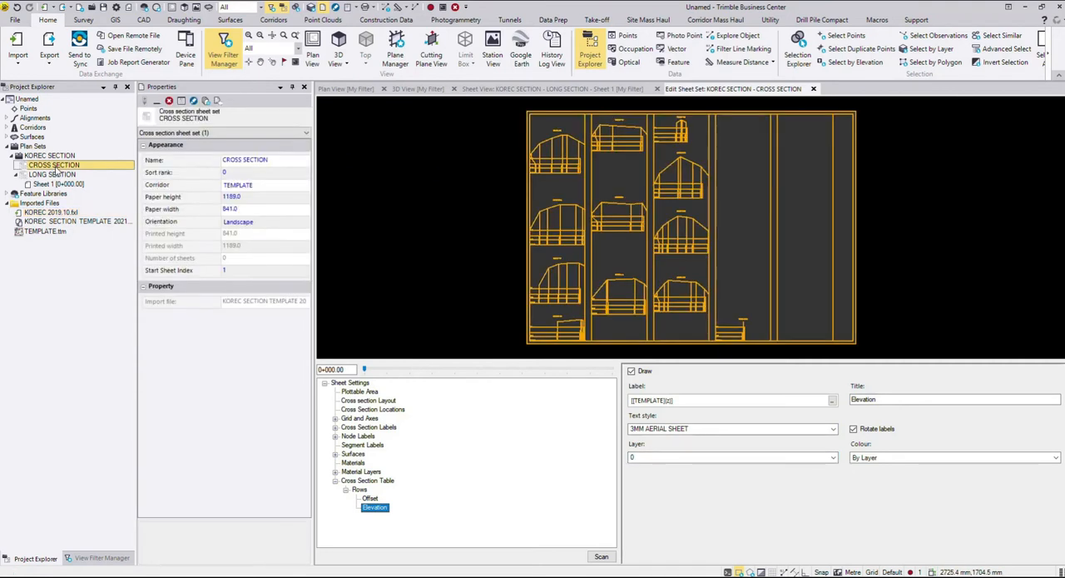
right_click(53, 164)
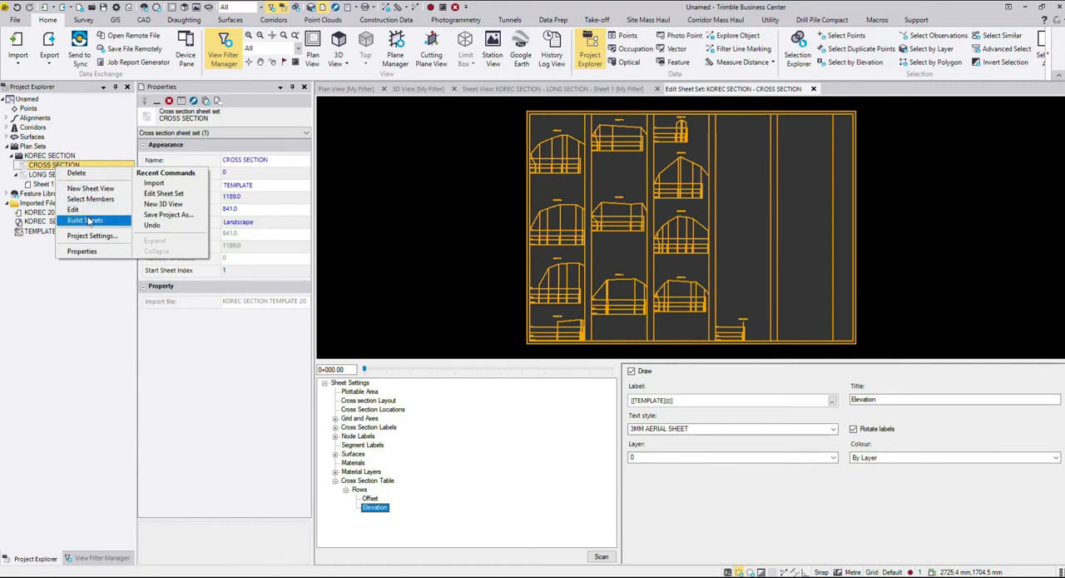
click(87, 221)
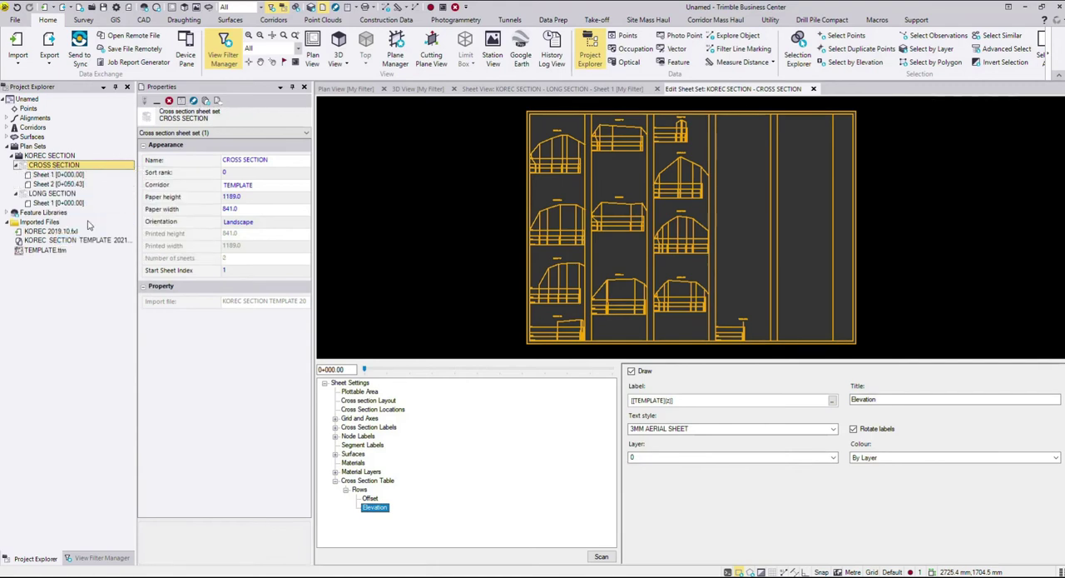
Select Sheet 1 [0+000.00] and view its context-menu options
click(50, 175)
right_click(39, 176)
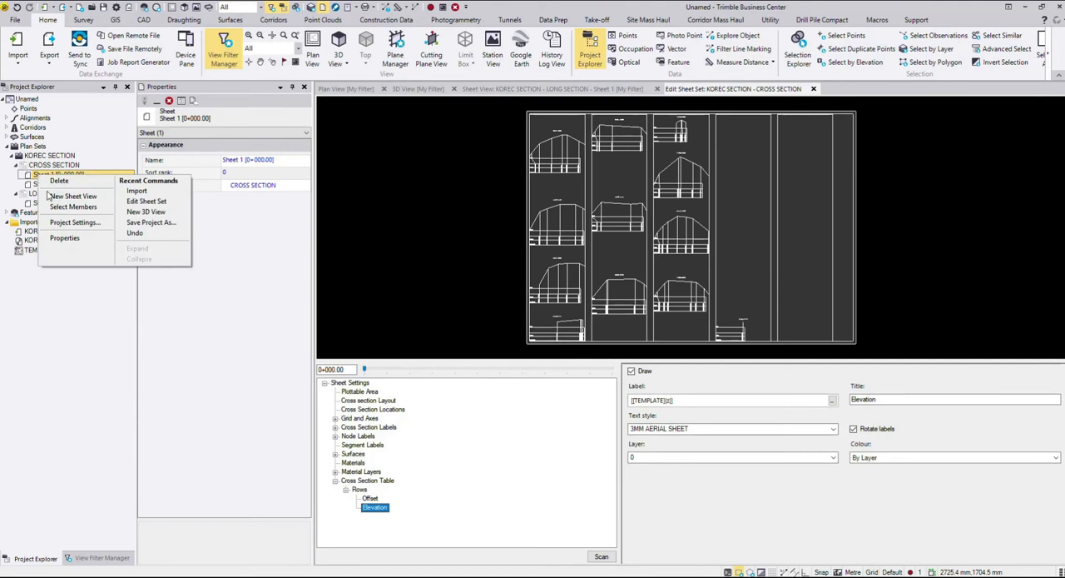
click(74, 197)
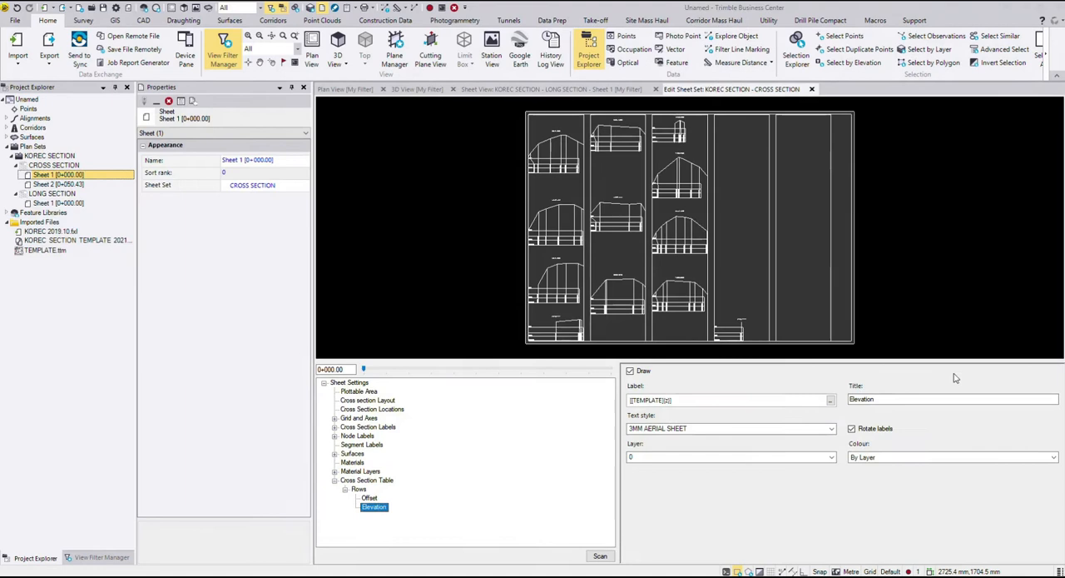